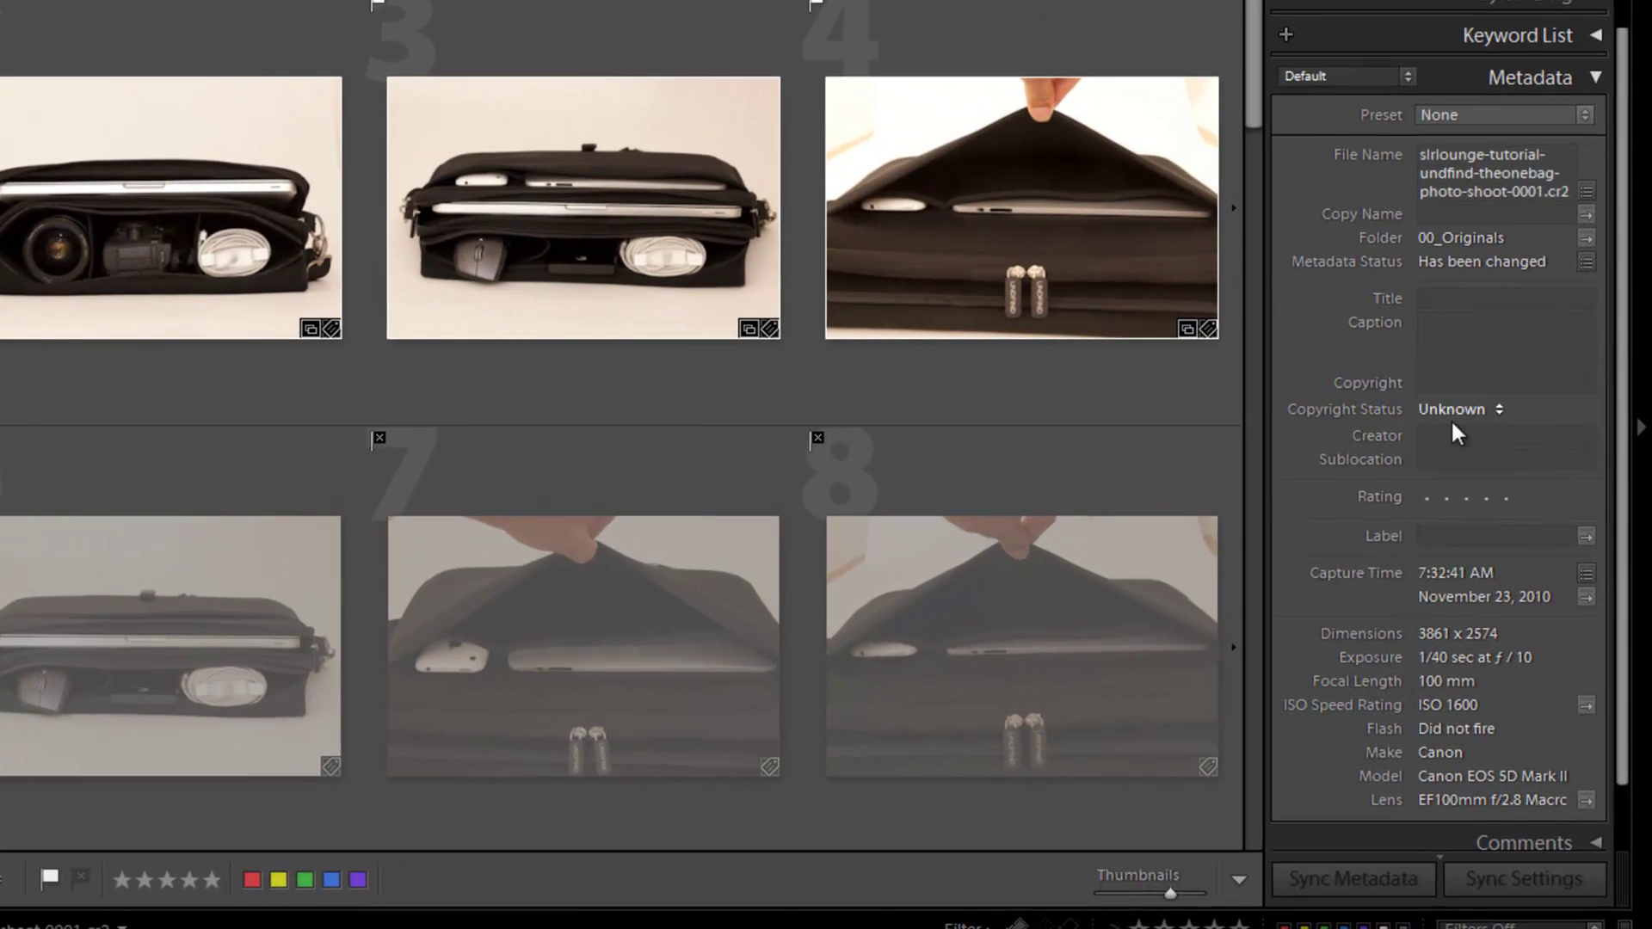
Set Copyright Status to Copyrighted and the notice to 'Lin and Jirsa Photography 2011'.
left_click(1450, 409)
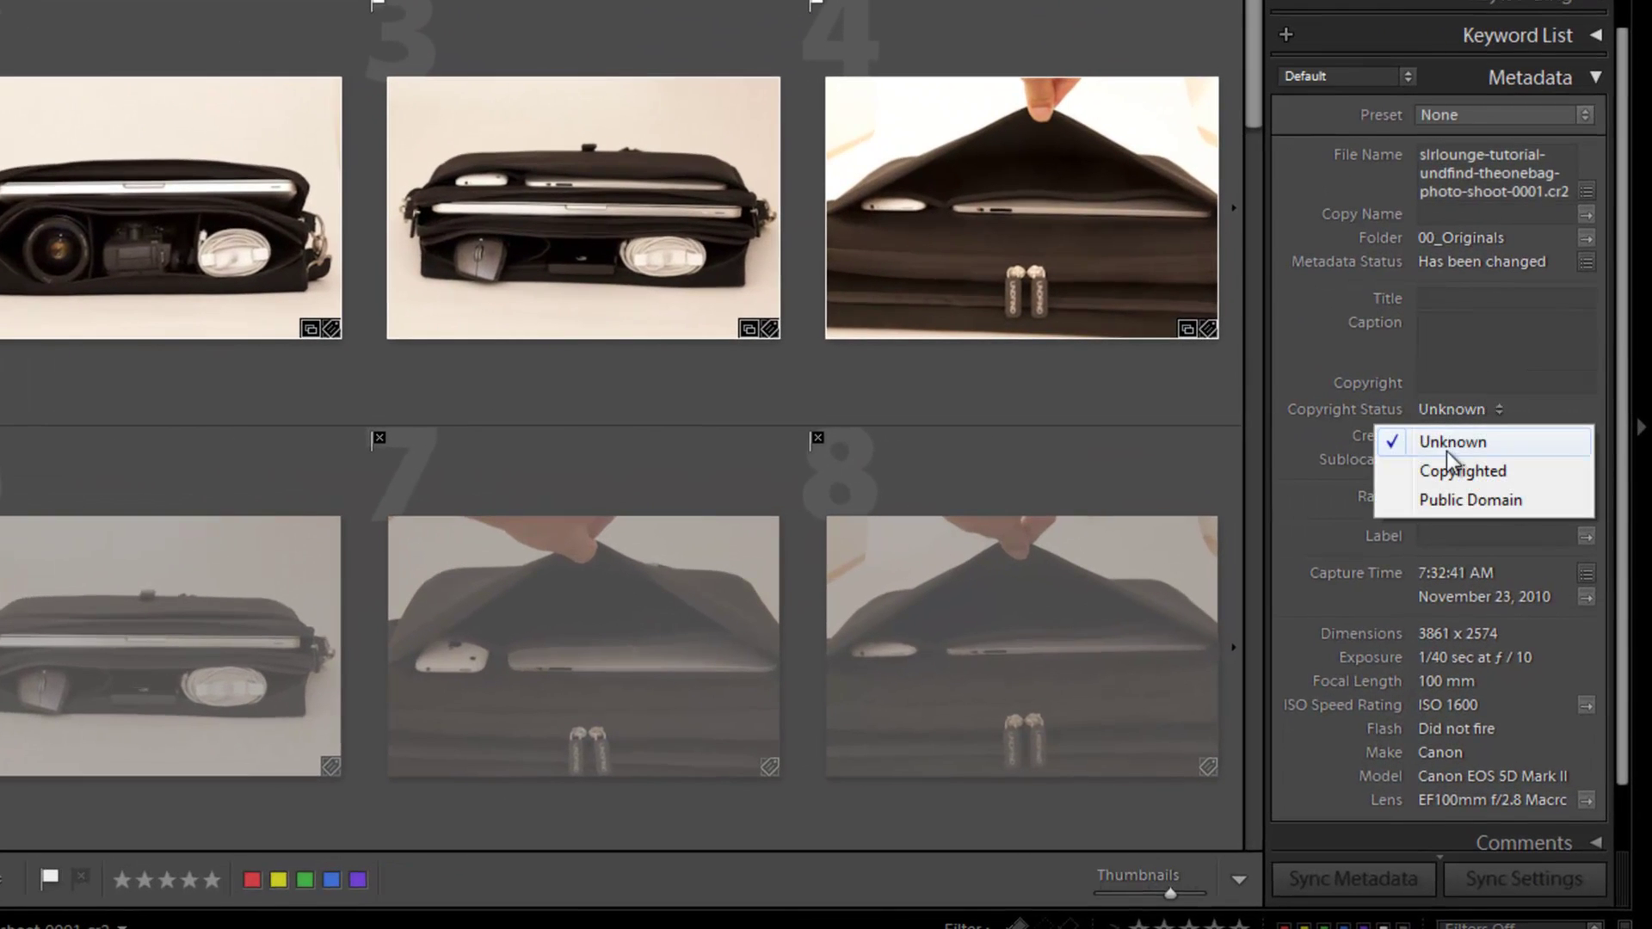
left_click(1446, 469)
left_click(1434, 383)
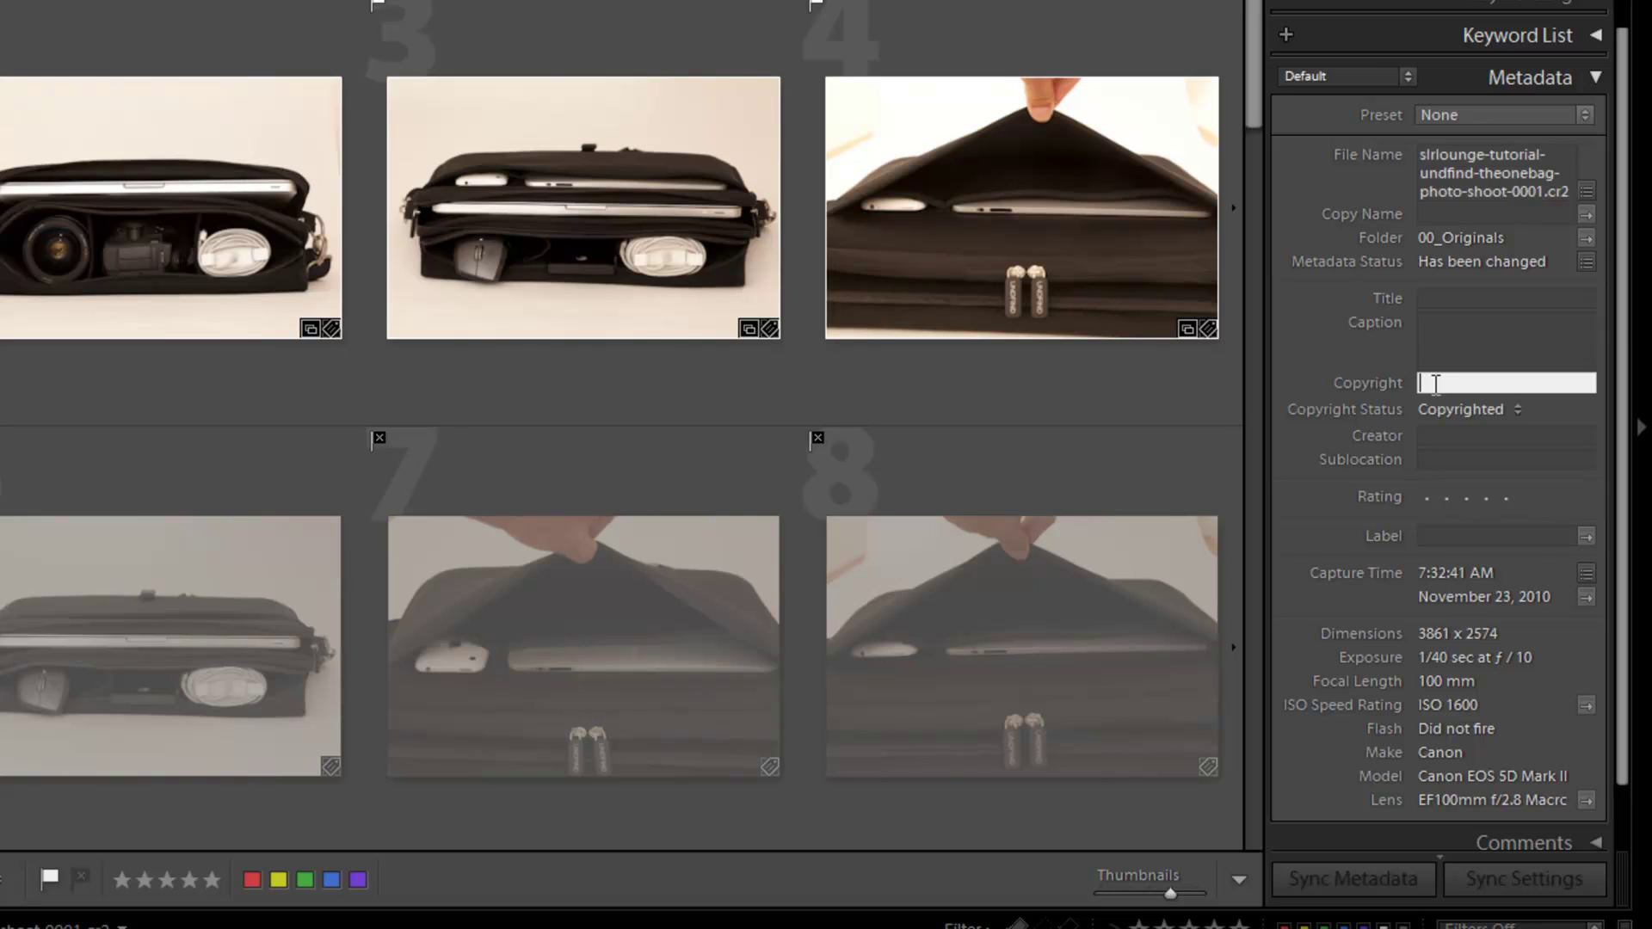
type("Lin and Jirsa ")
type("Photography")
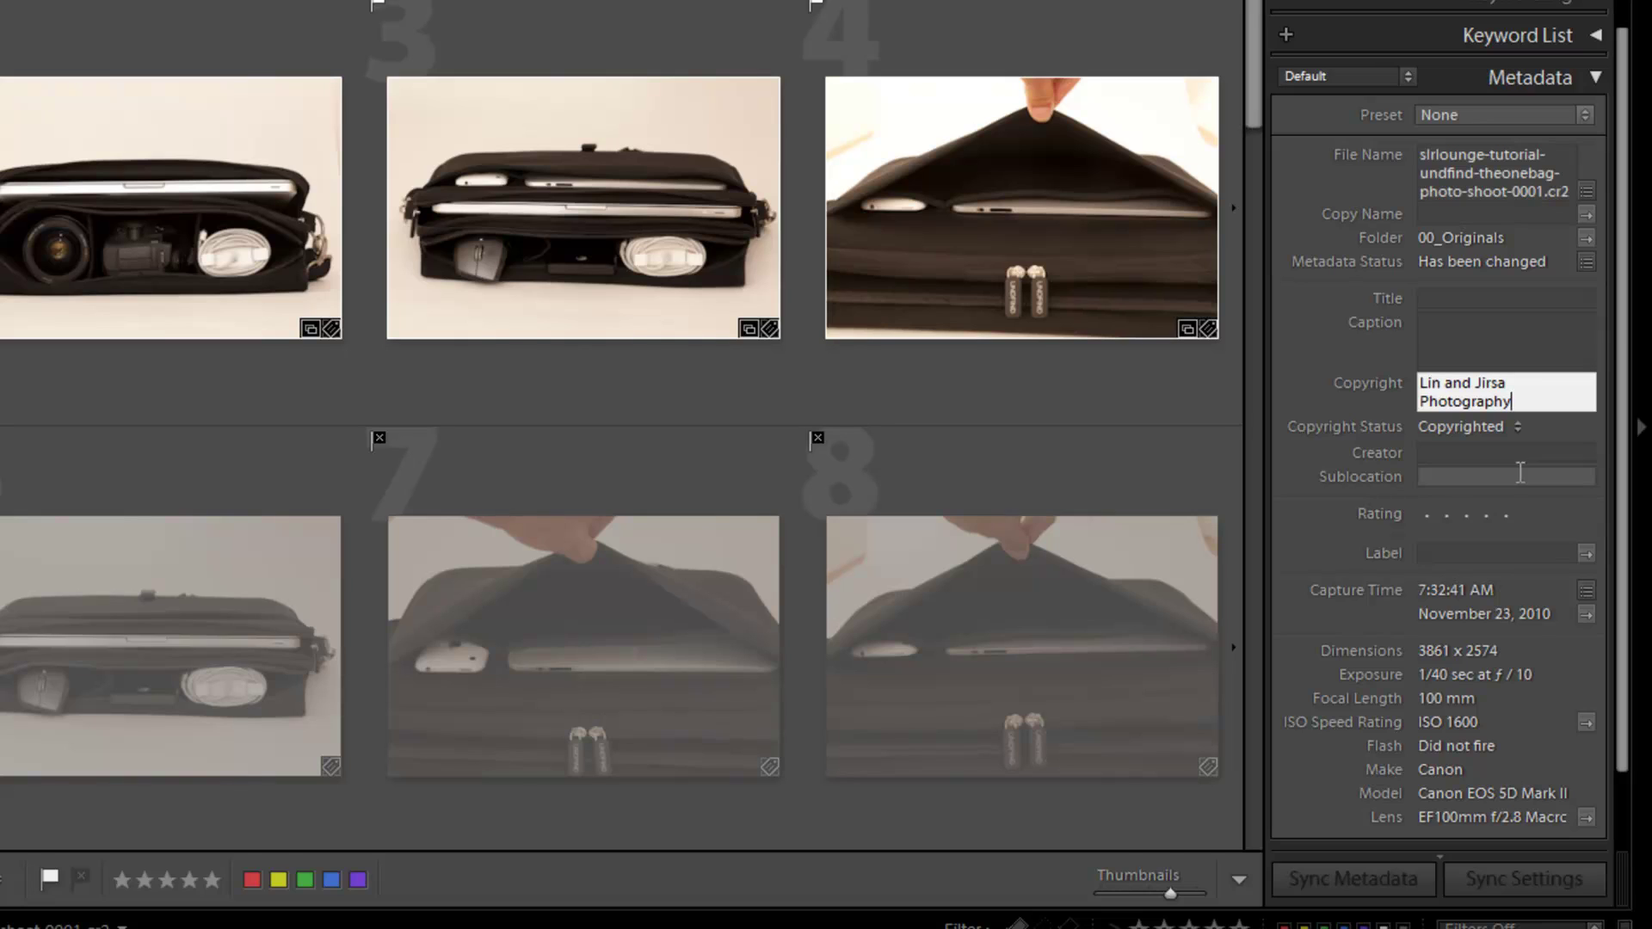
key("Return")
left_click(1536, 387)
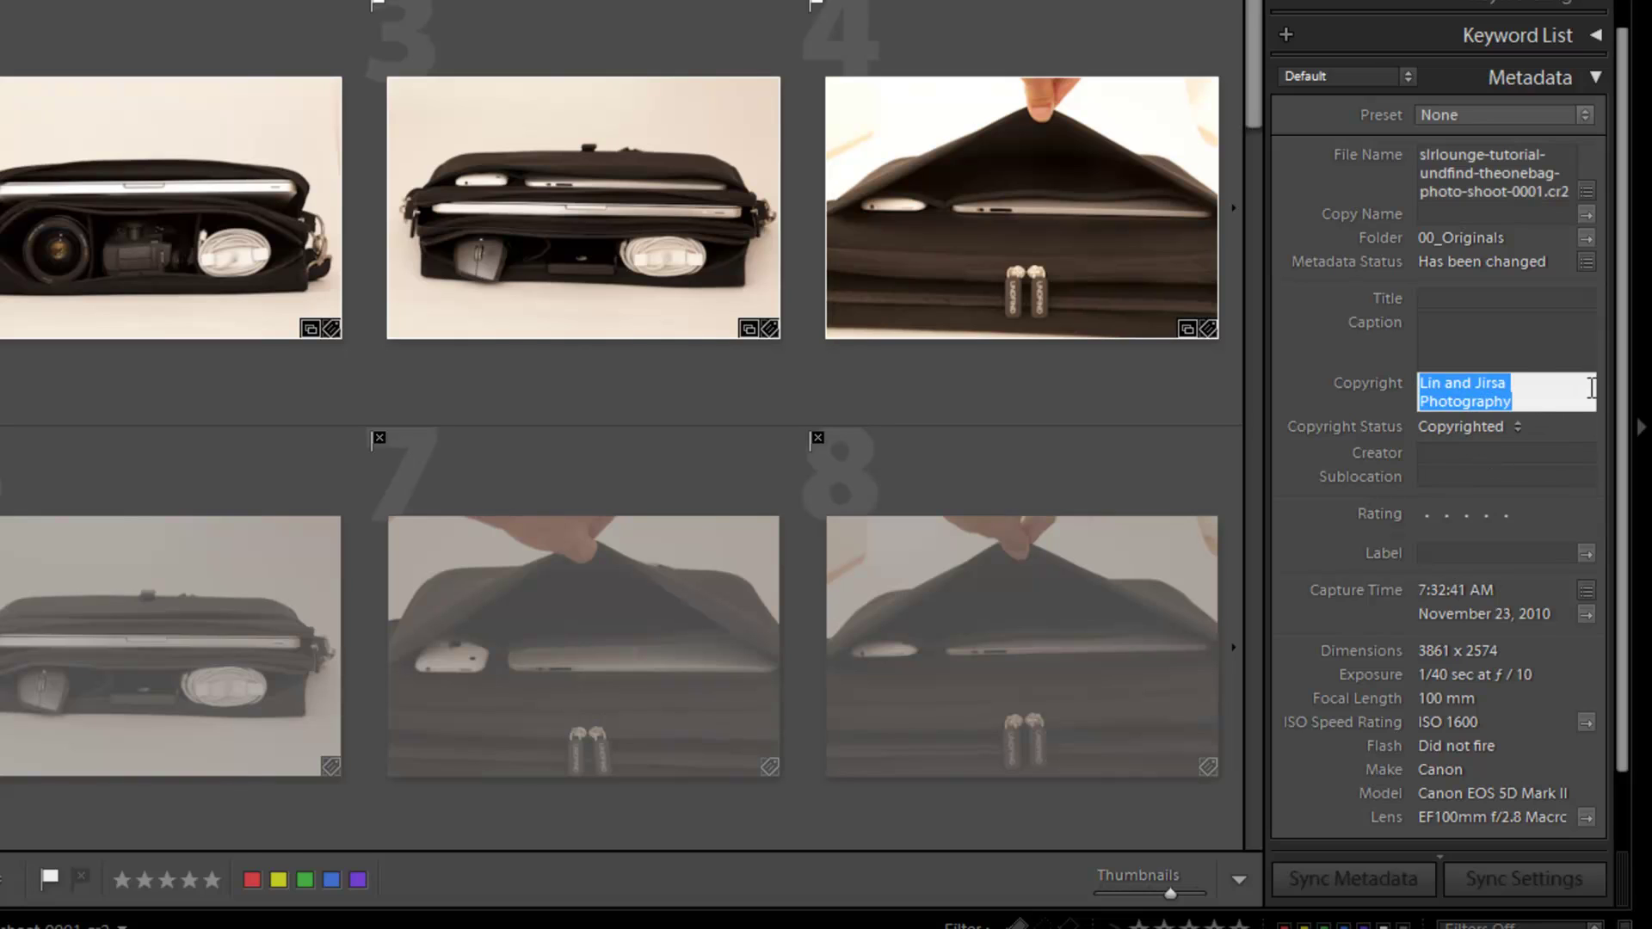
key("Return")
left_click(1548, 402)
double_click(1552, 403)
left_click(1553, 401)
type("2")
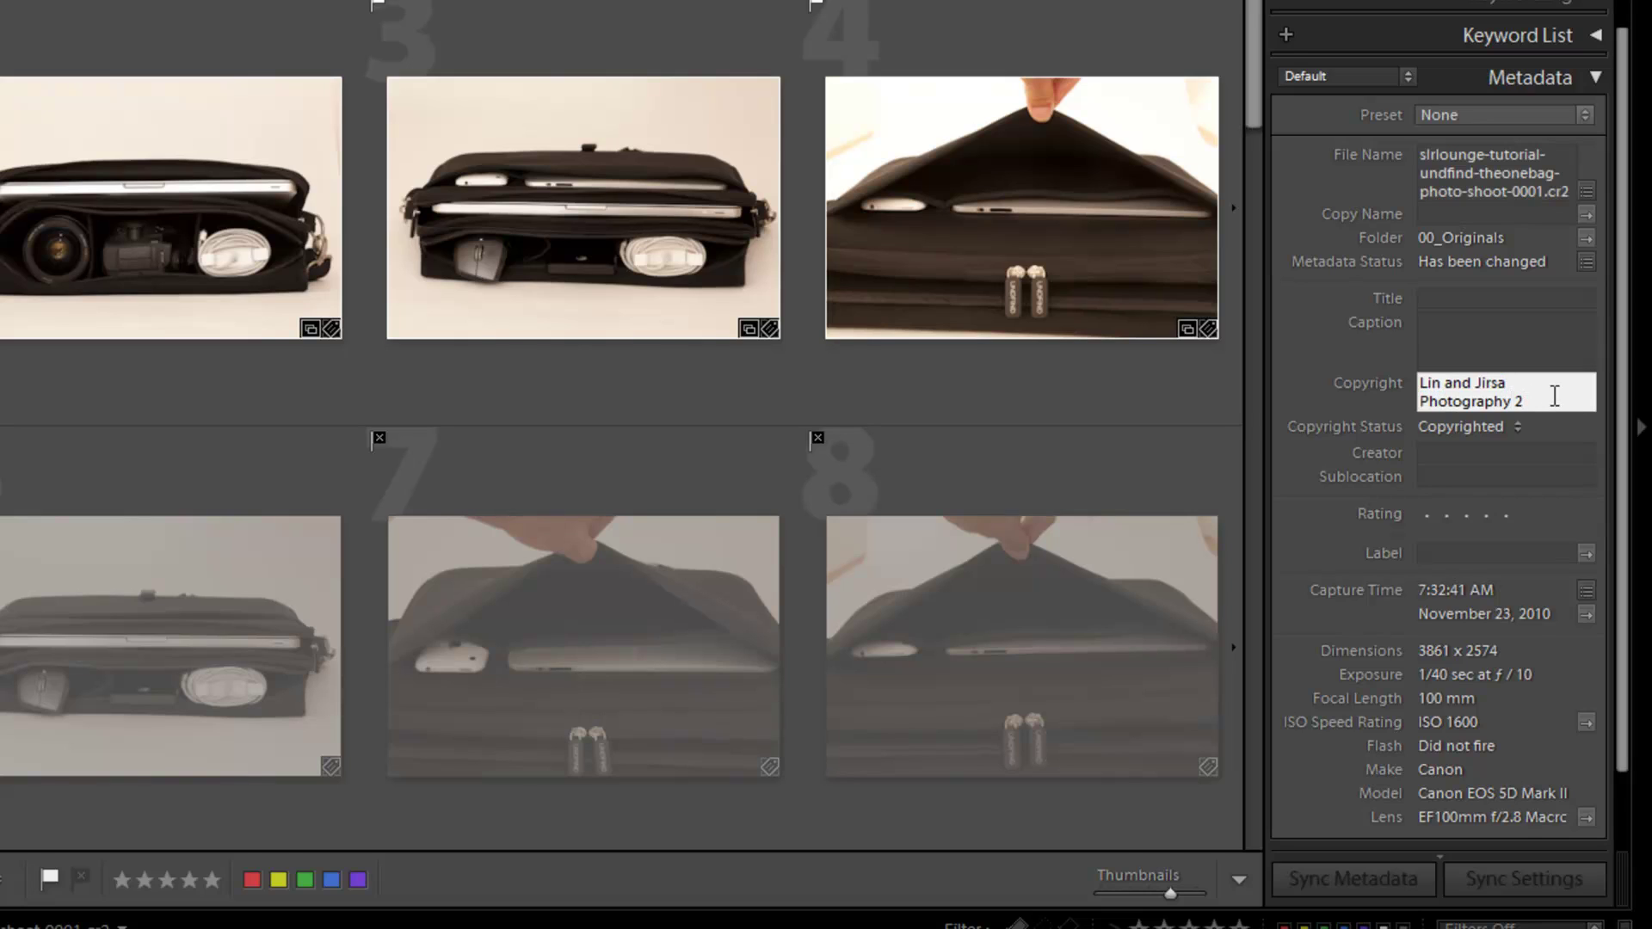
type("011")
key("Tab")
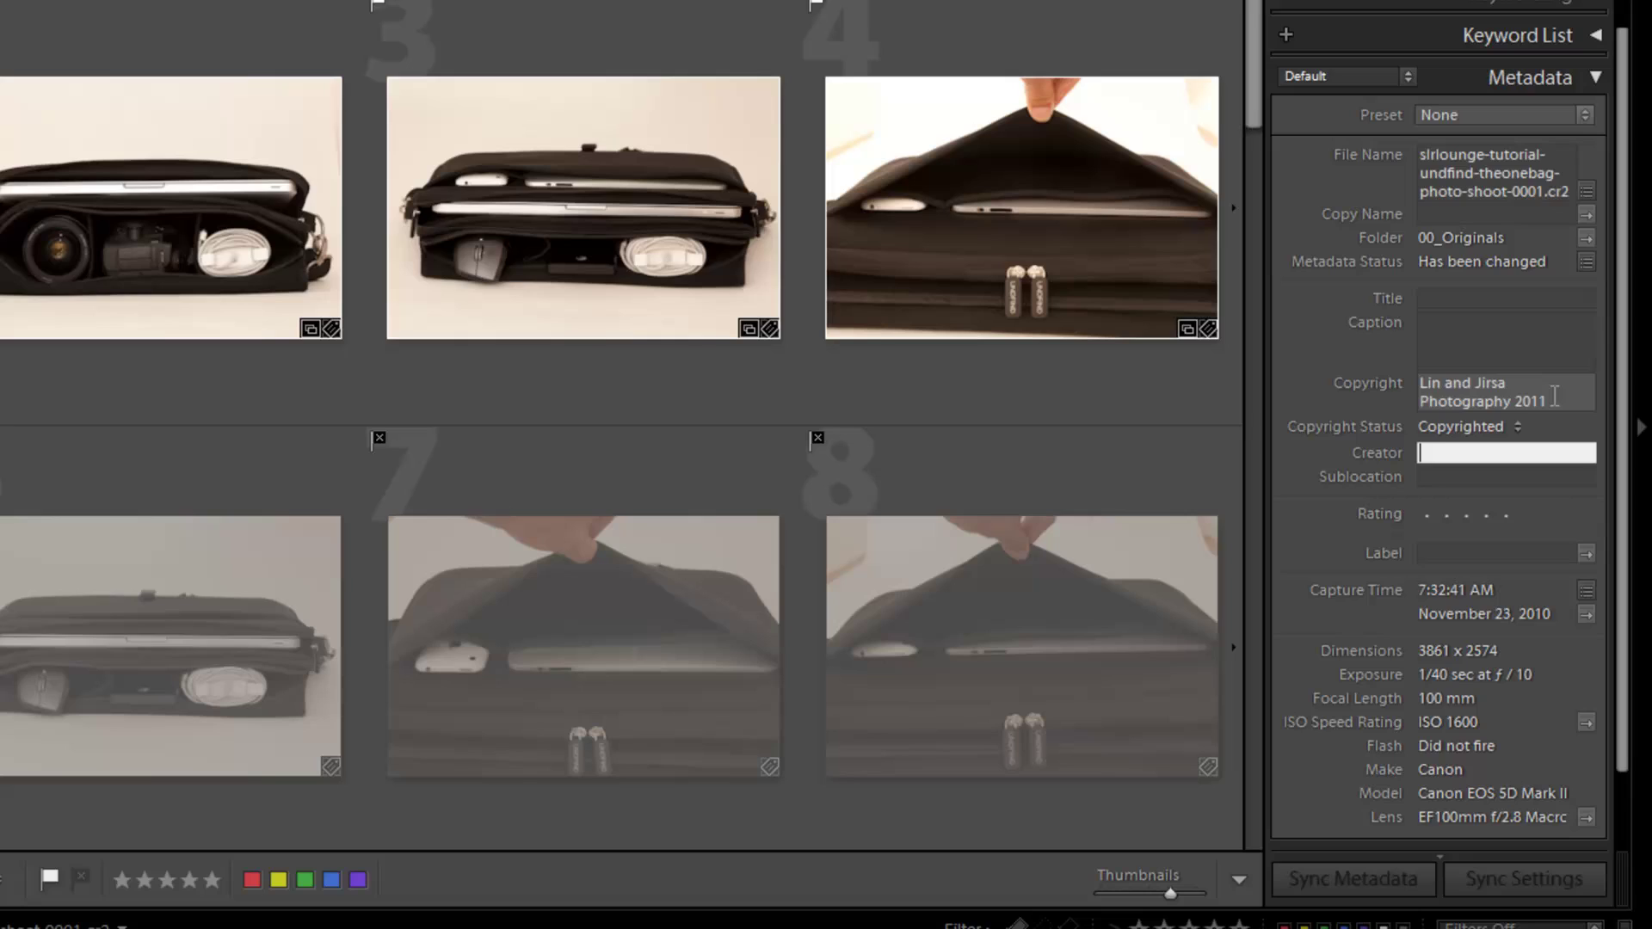
type("Pye Jirsa")
Enter the creator name and the Orange County sublocation.
key("Tab")
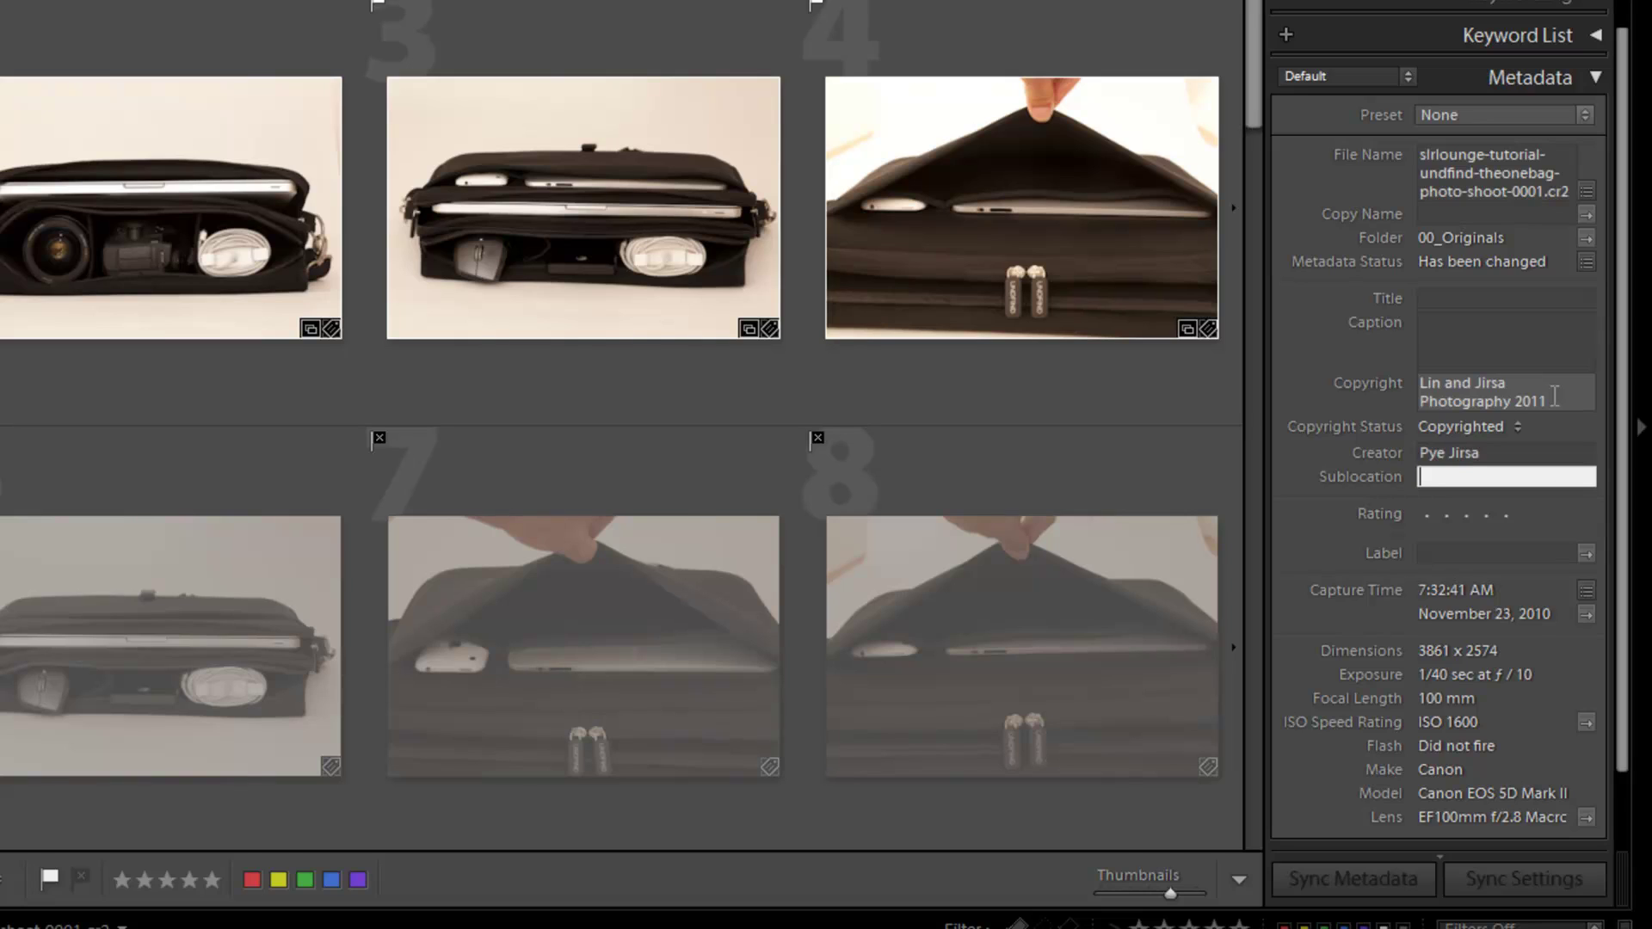
type("Orange County")
key("Tab")
left_click(1512, 390)
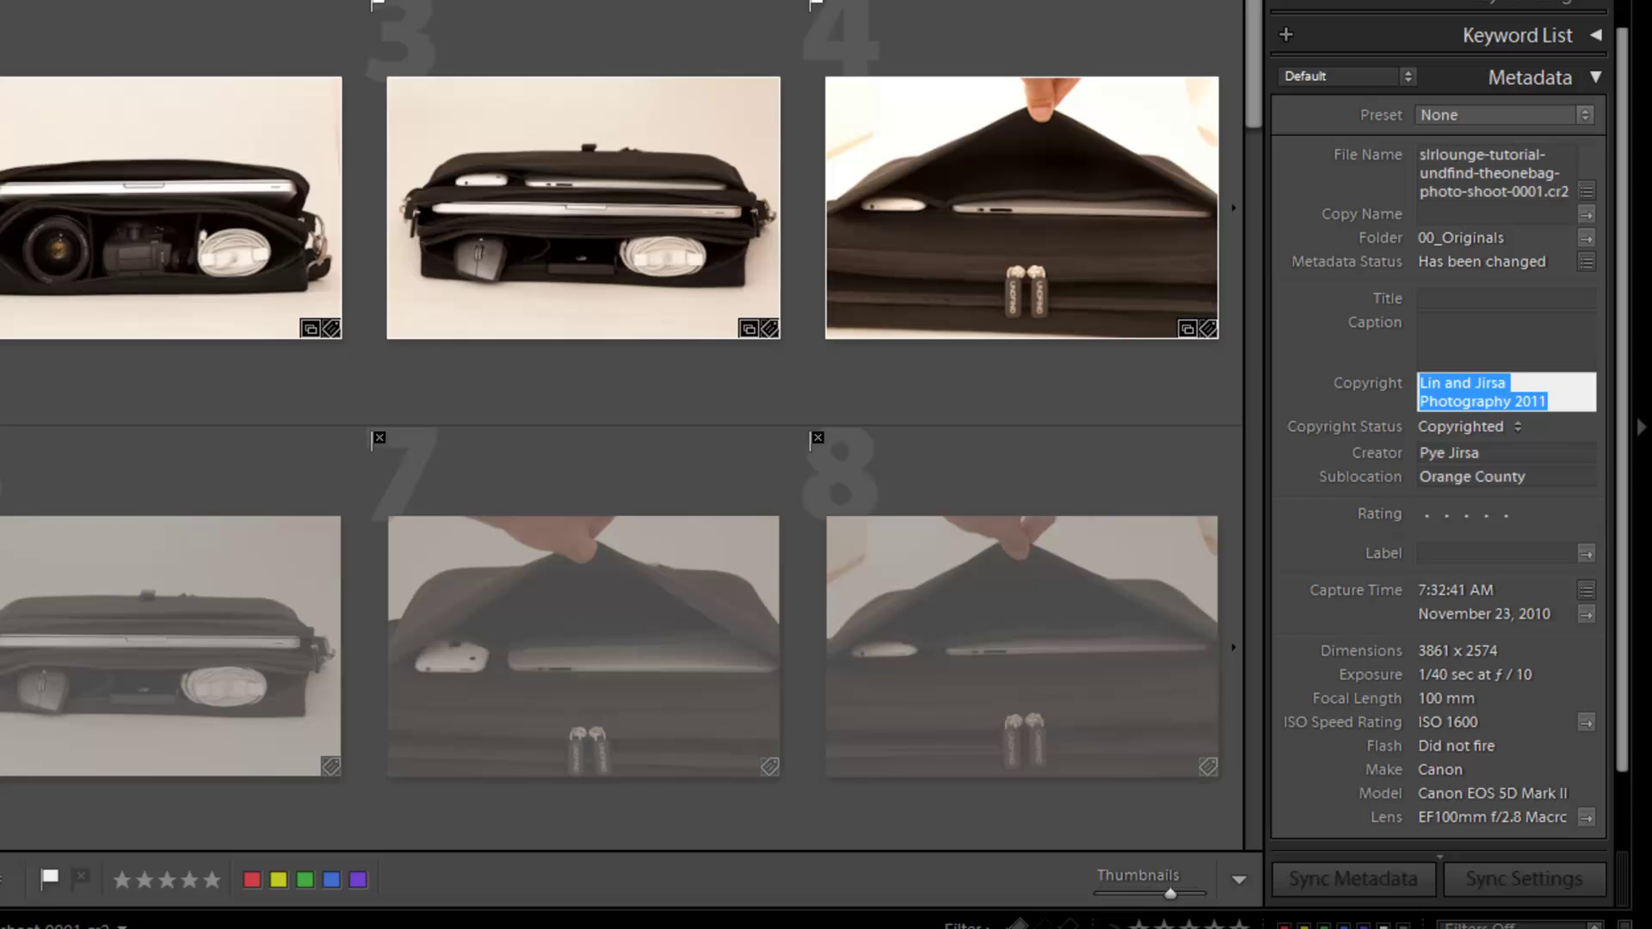
key("Return")
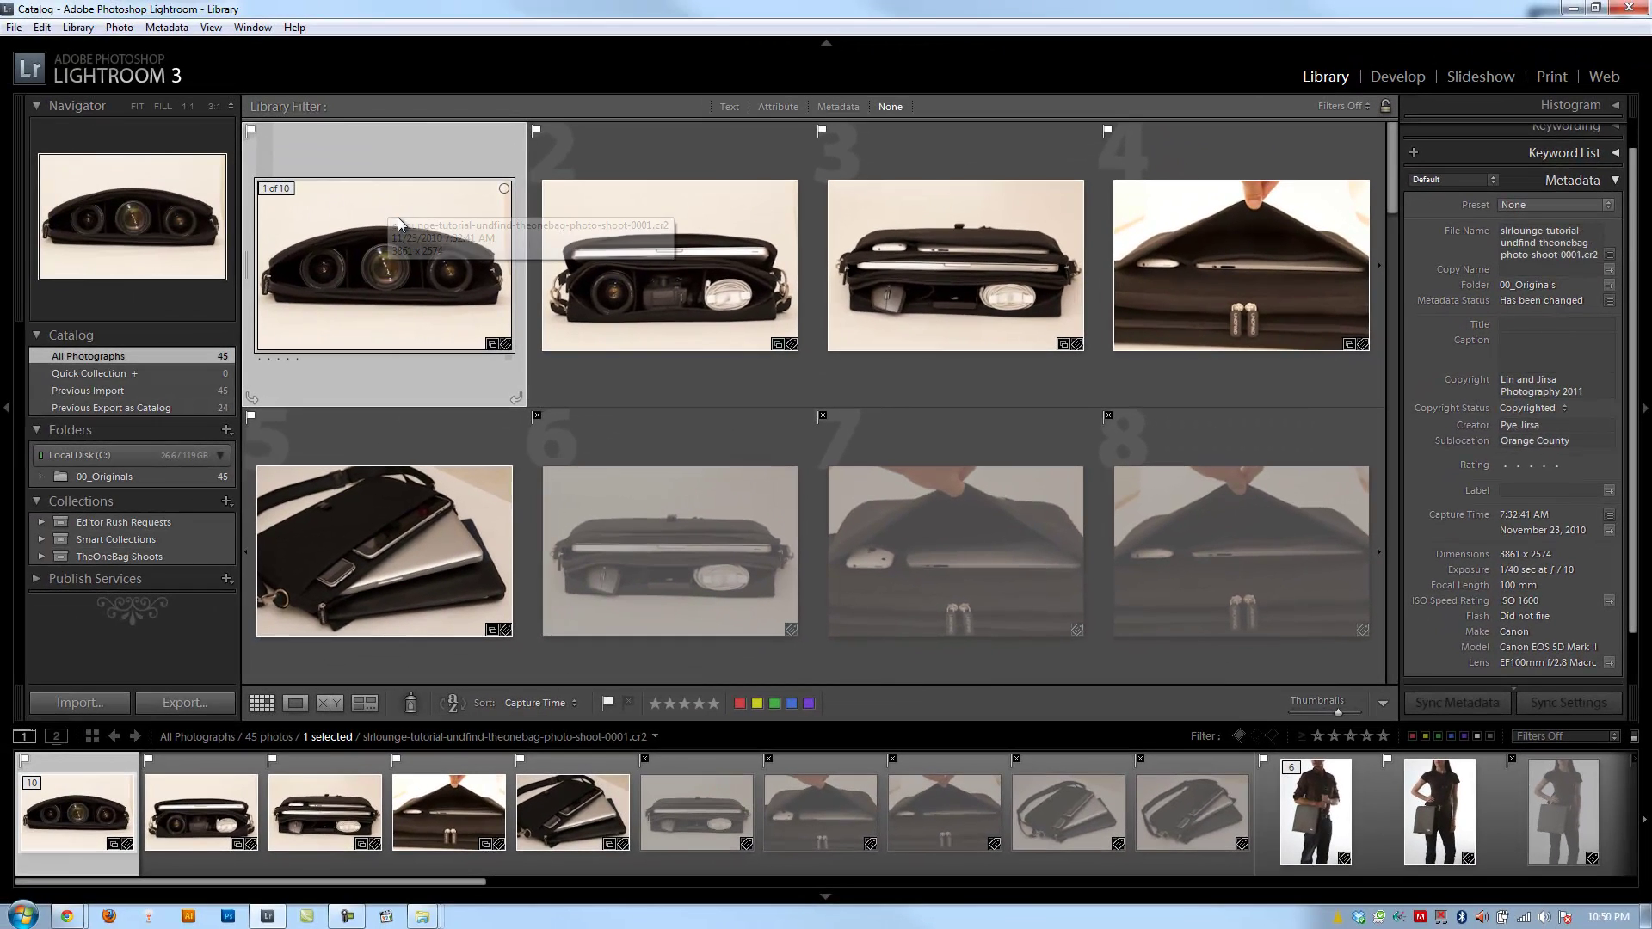
mouse_move(383, 264)
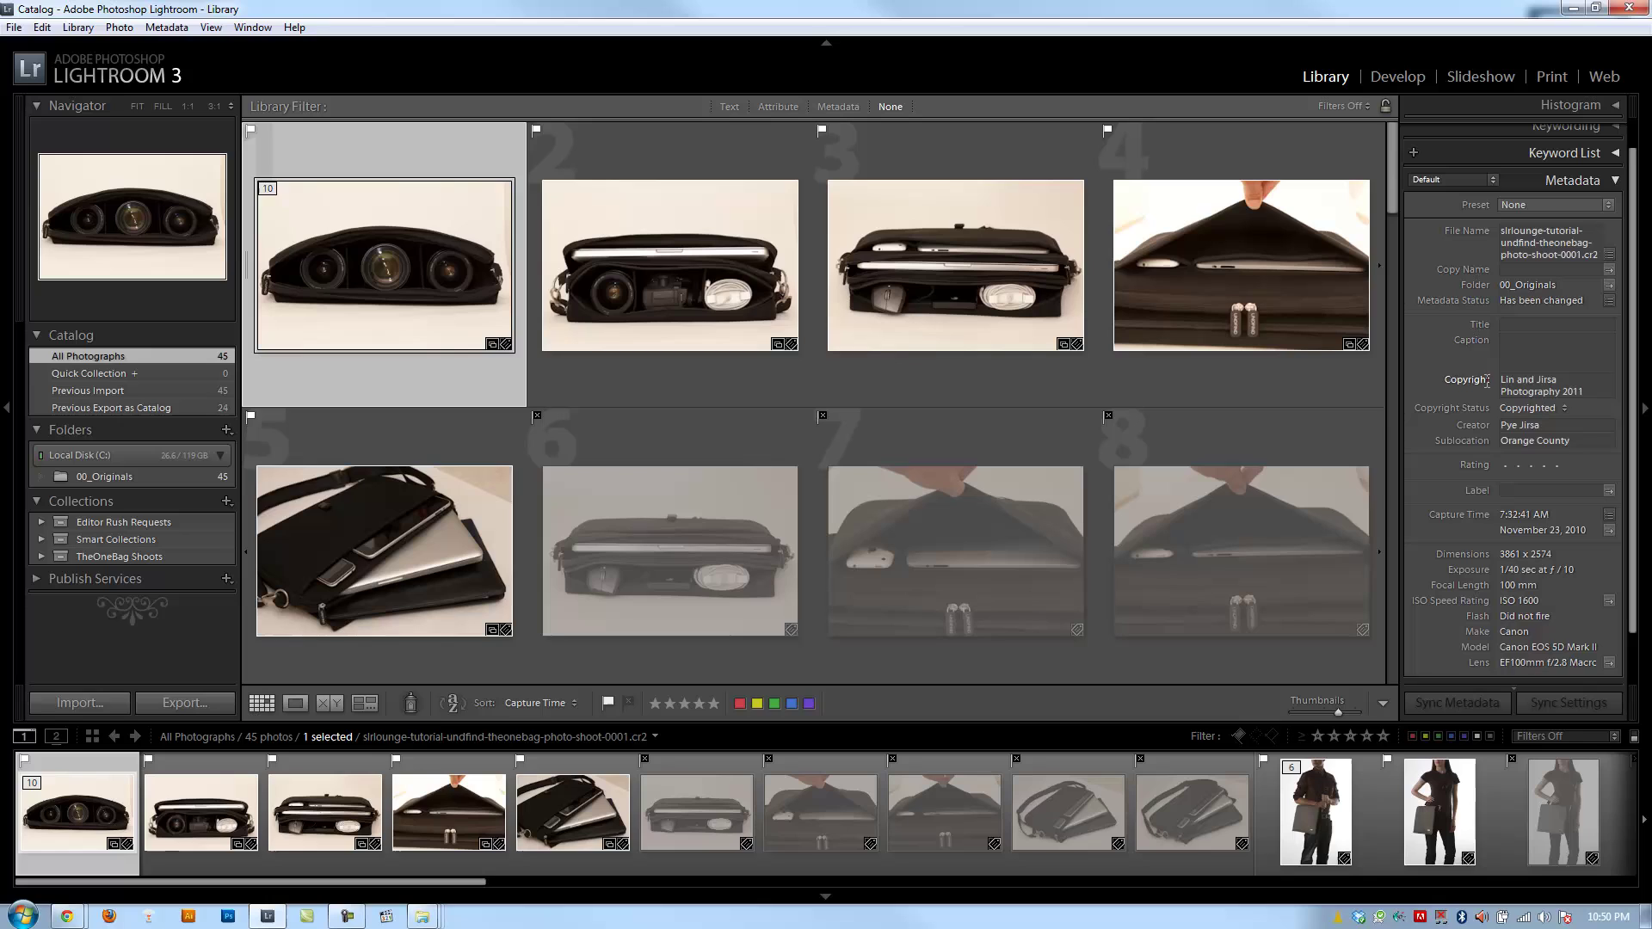
scroll(774, 309, "down", 3)
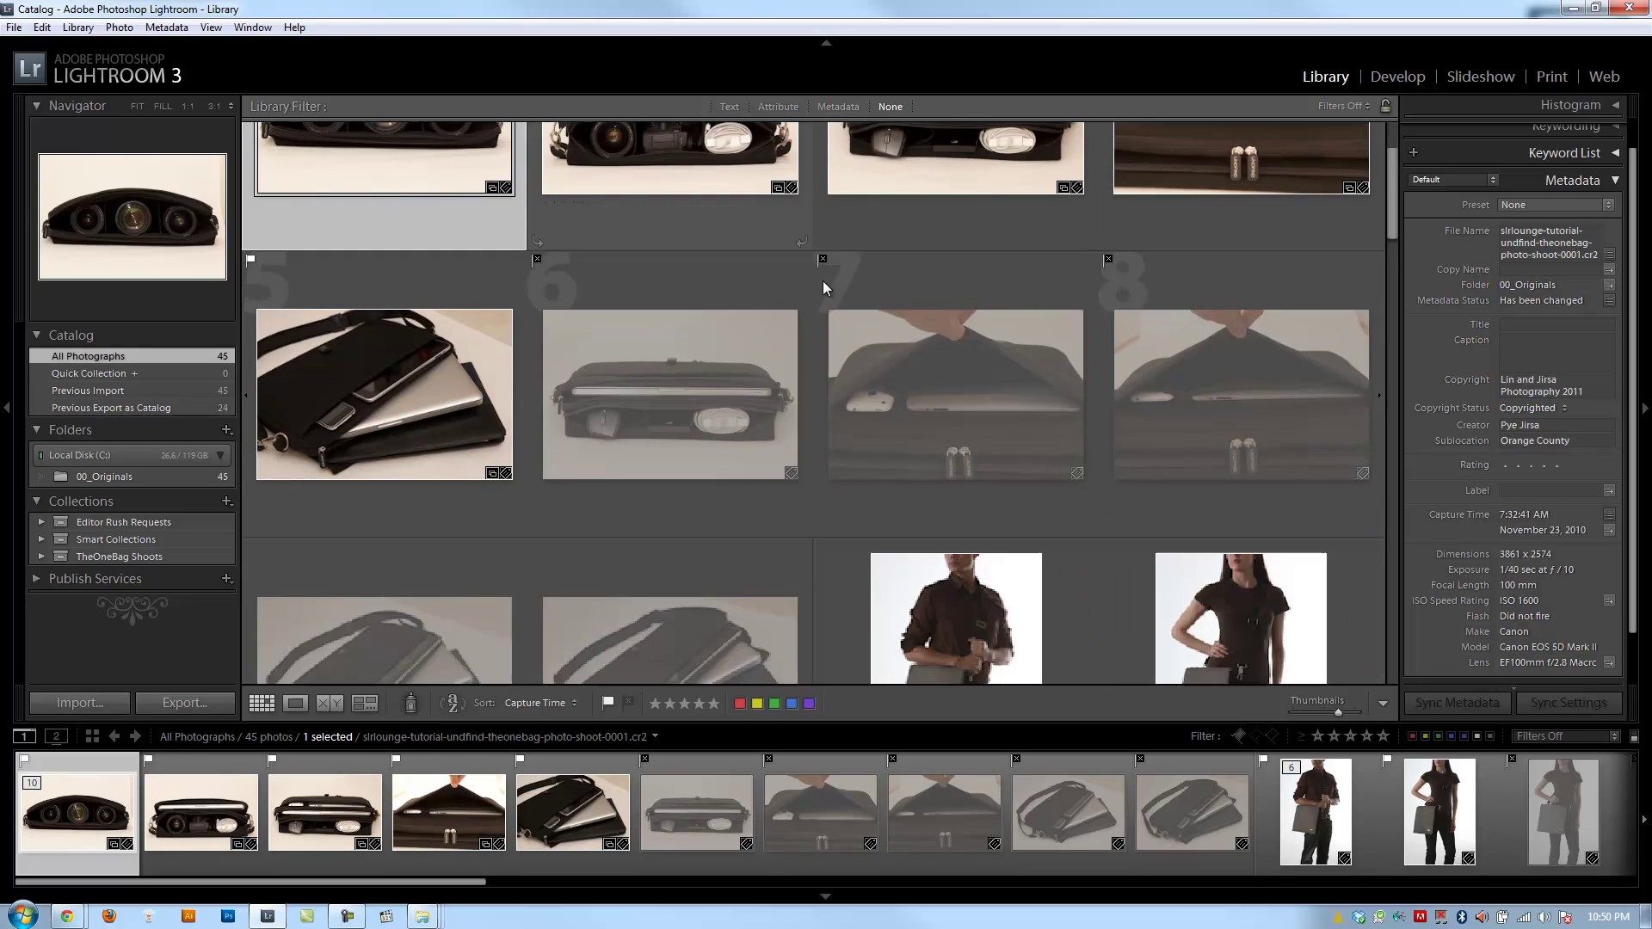
scroll(1132, 316, "down", 3)
scroll(1111, 307, "up", 3)
scroll(1112, 310, "up", 3)
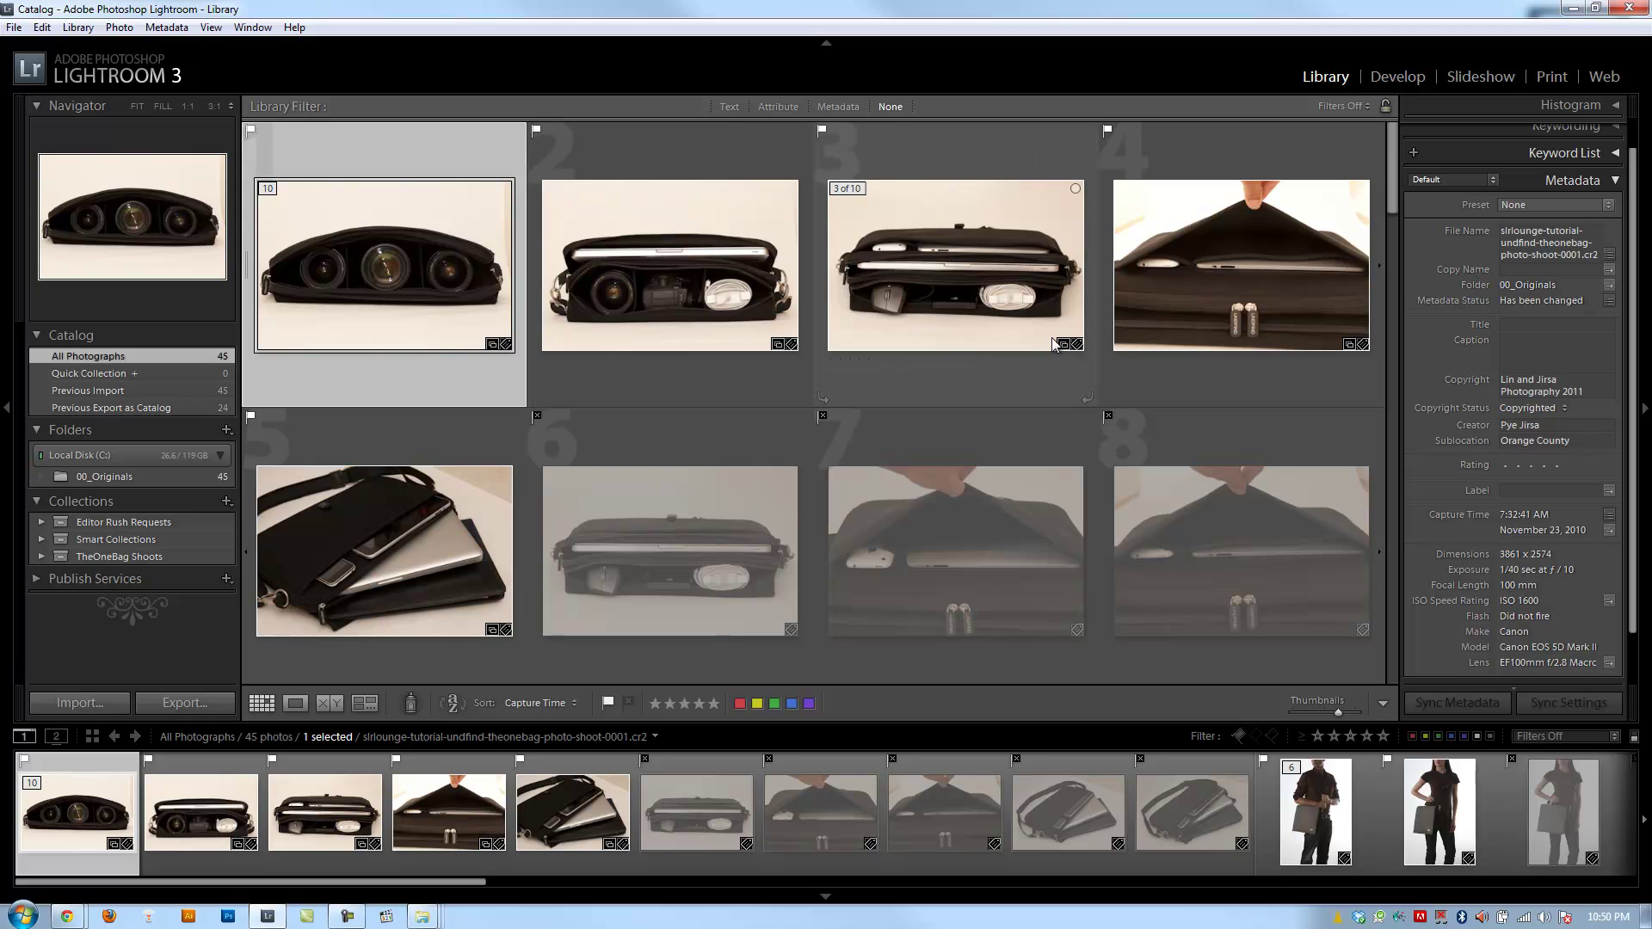
scroll(1059, 341, "down", 10)
scroll(1059, 341, "down", 5)
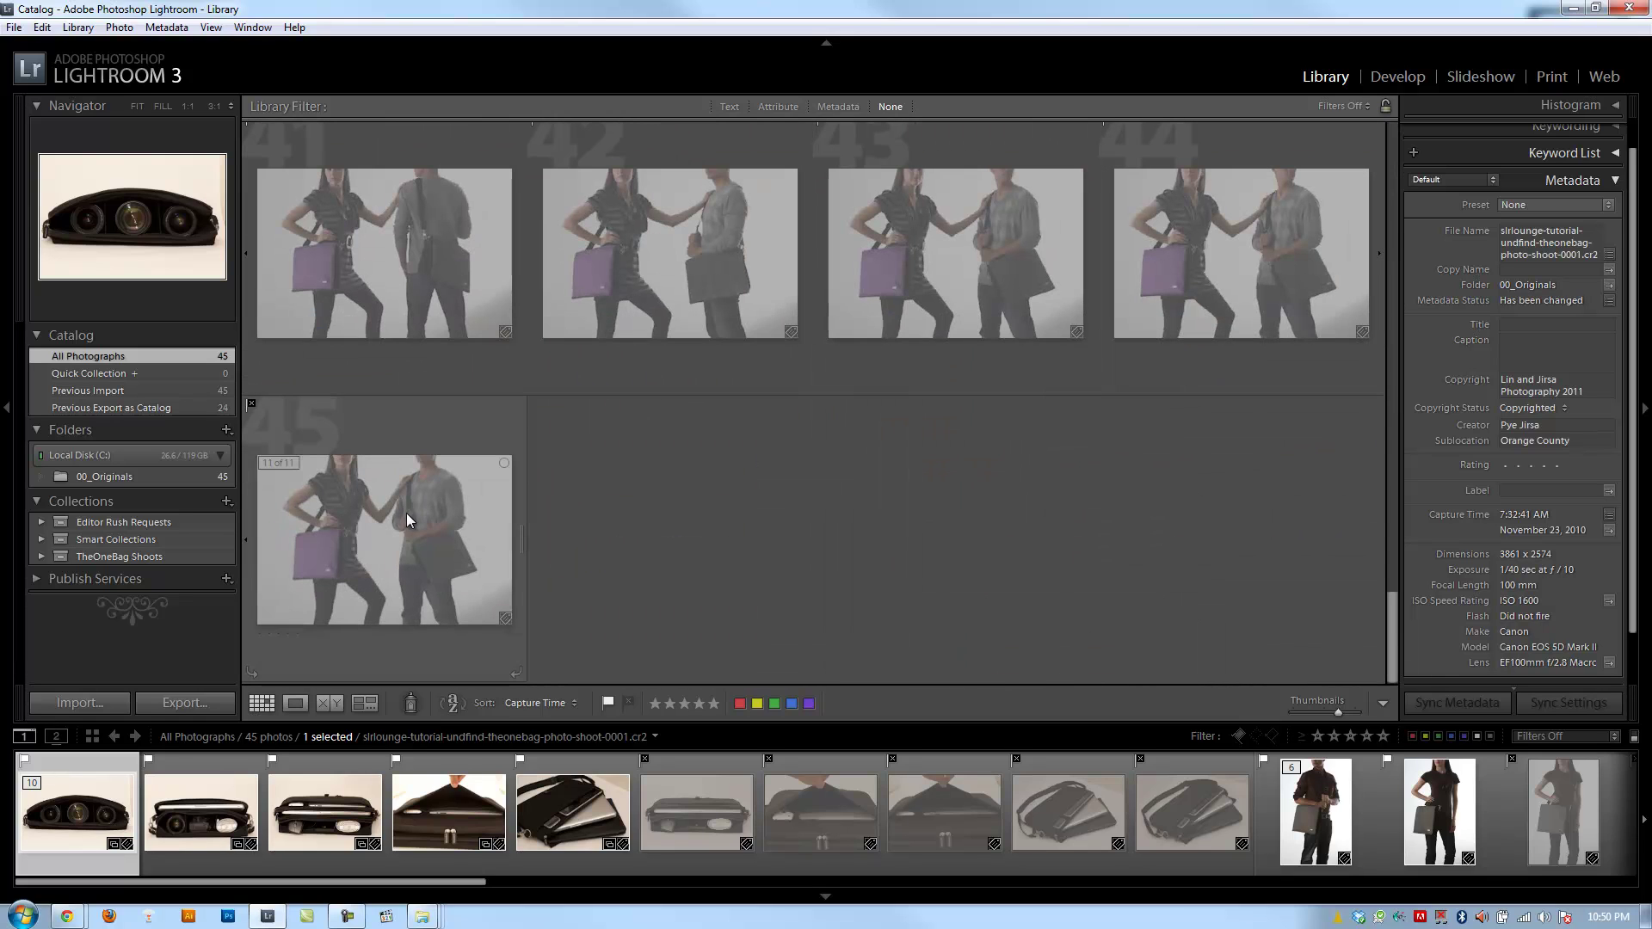
Select all 45 photos with Ctrl+A and bring up the Synchronize Metadata dialog.
key("ctrl+a")
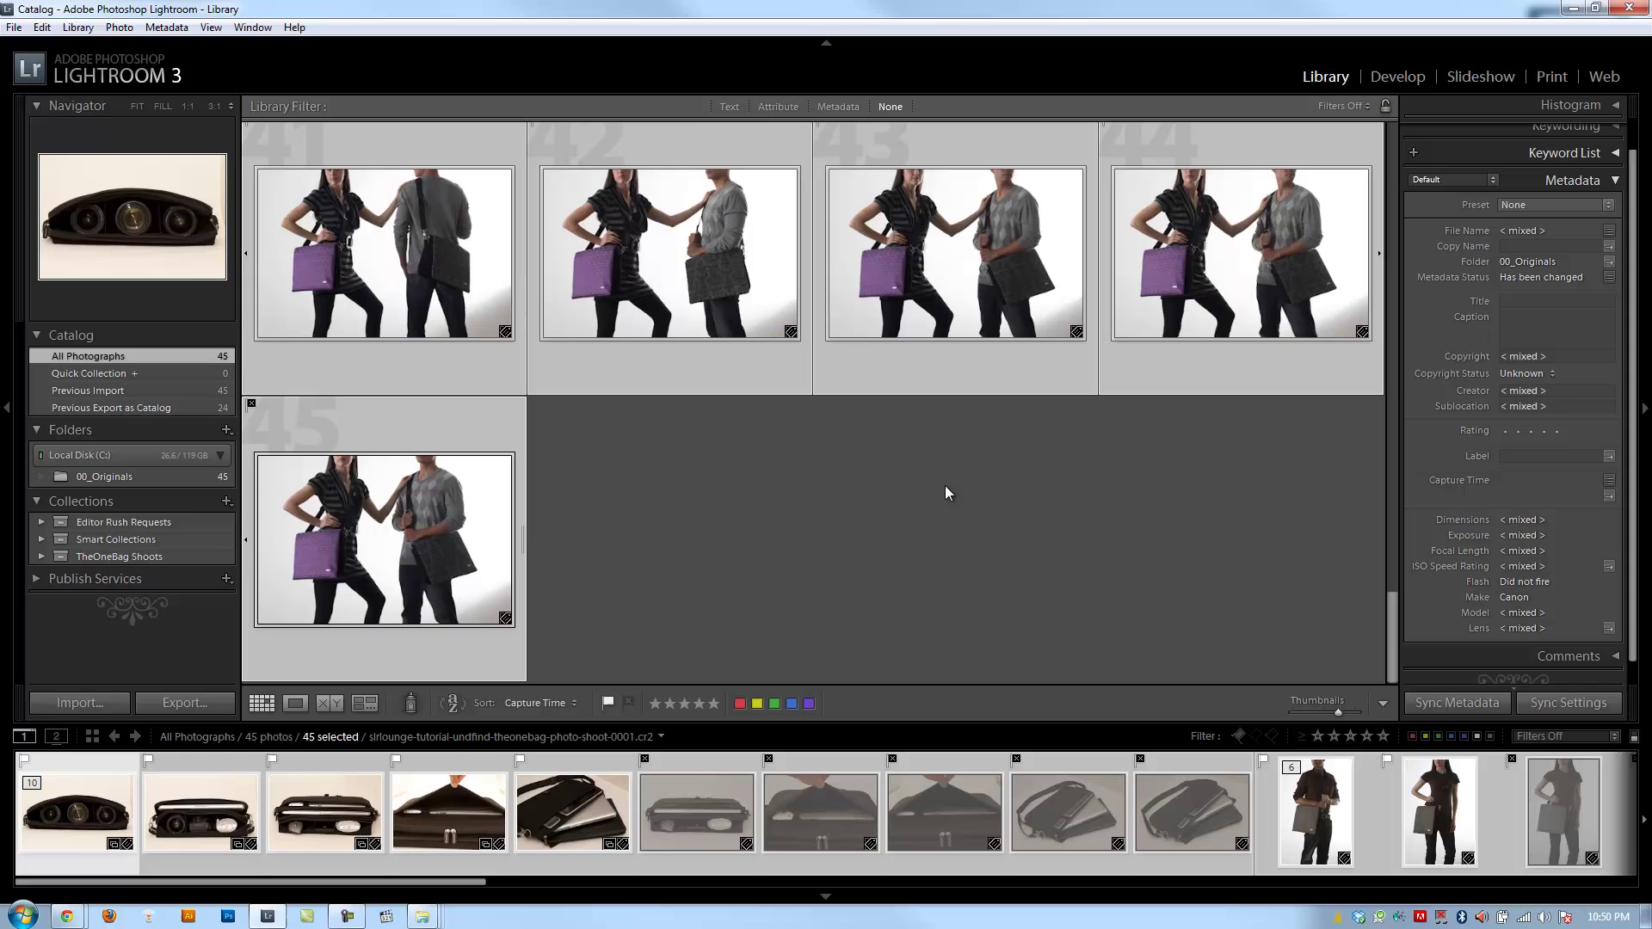
left_click(1457, 702)
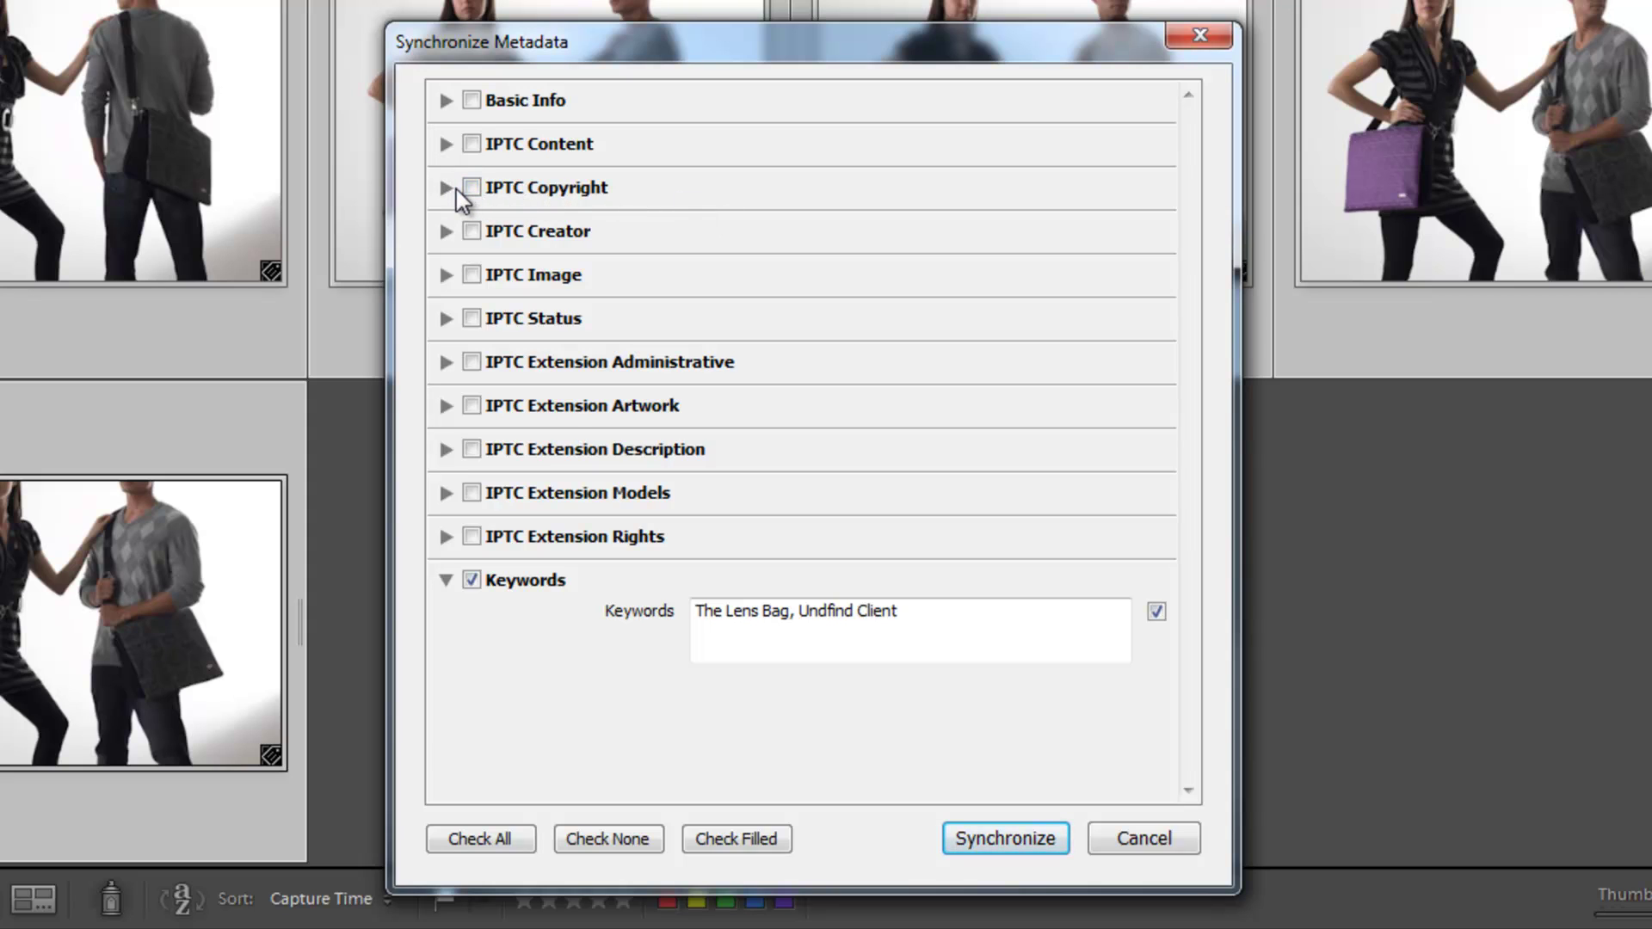
Include IPTC Copyright and Creator in the sync, with usage terms 'With permission only'.
left_click(466, 189)
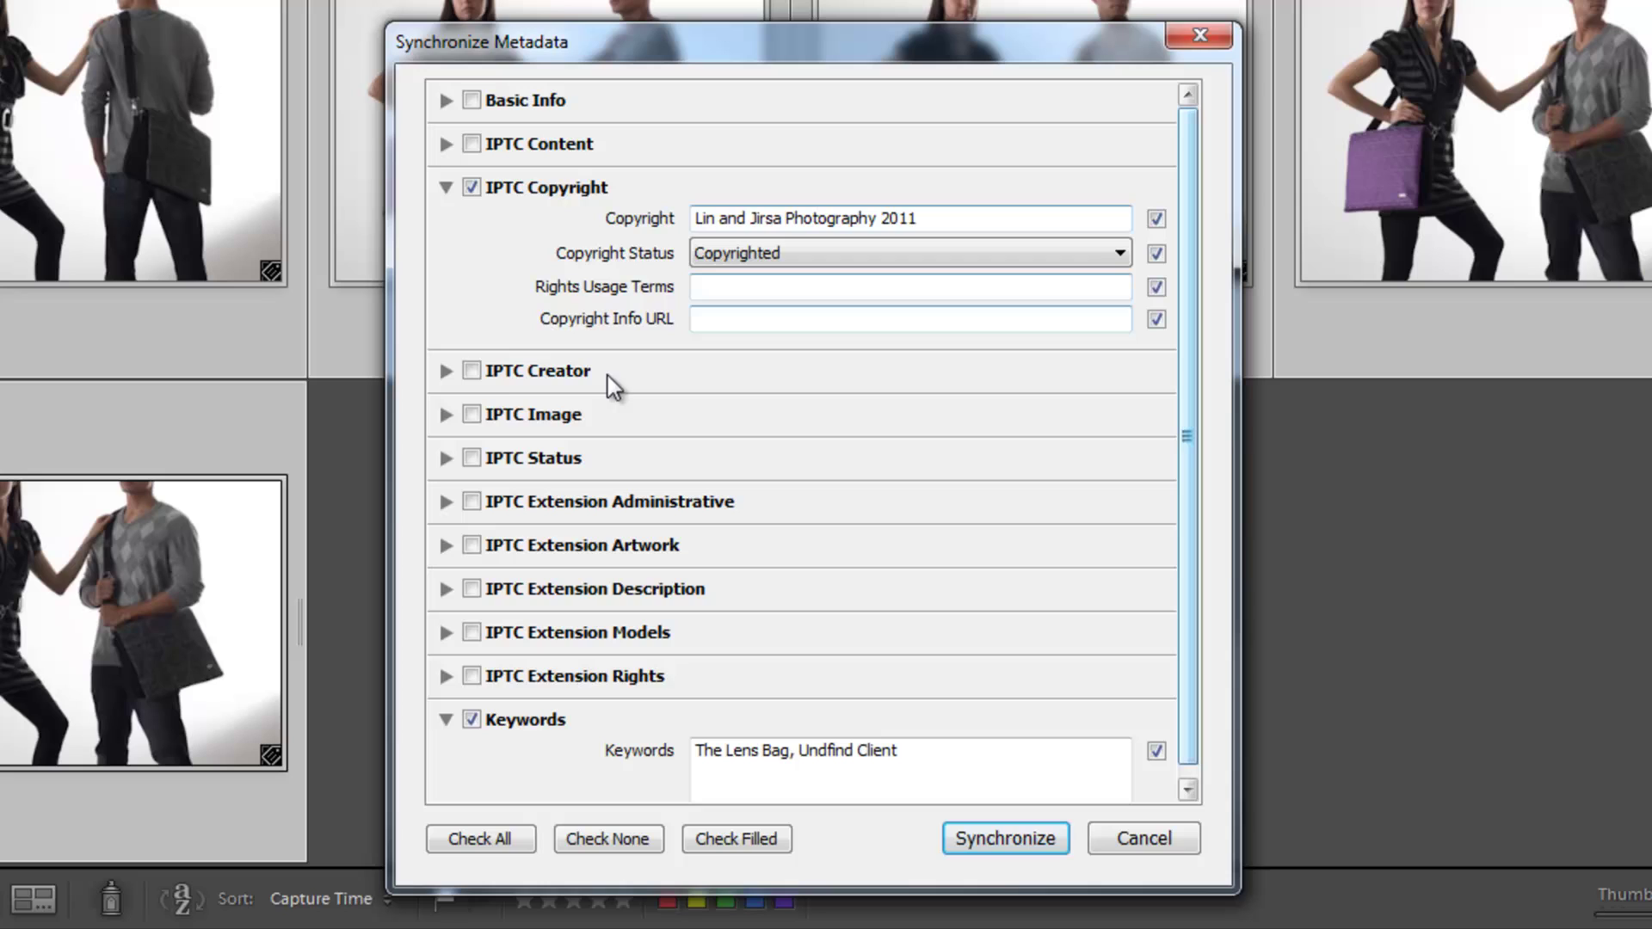
left_click(446, 371)
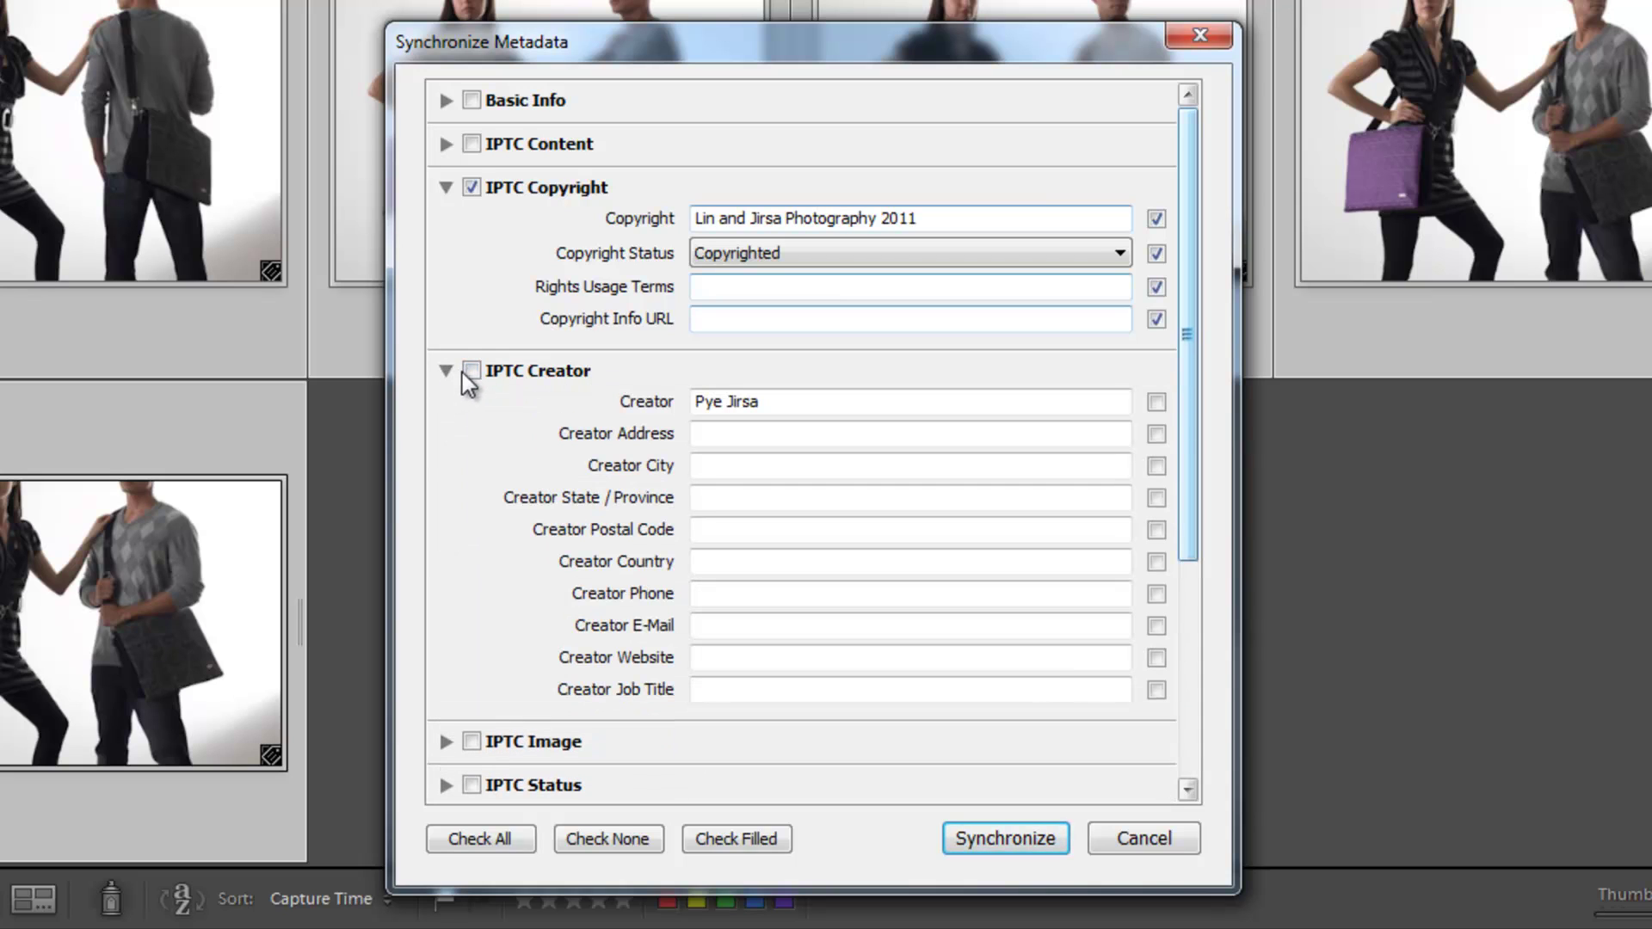
left_click(470, 370)
left_click(742, 288)
type("With ")
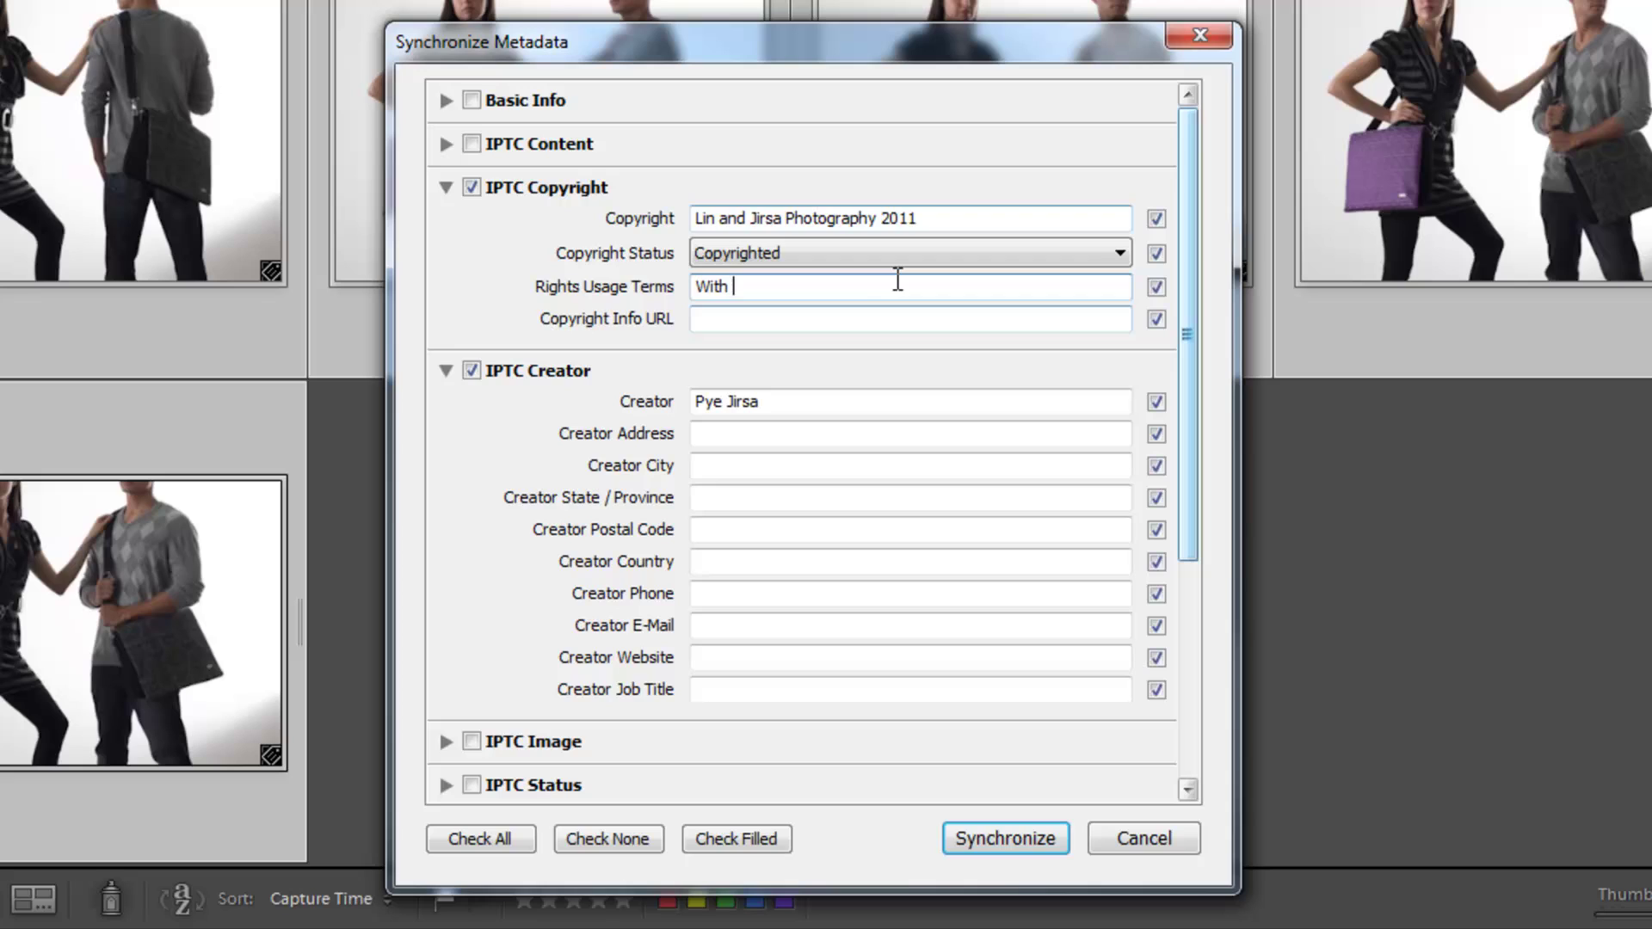
type("permission on")
type("ly")
key("Tab")
type("w")
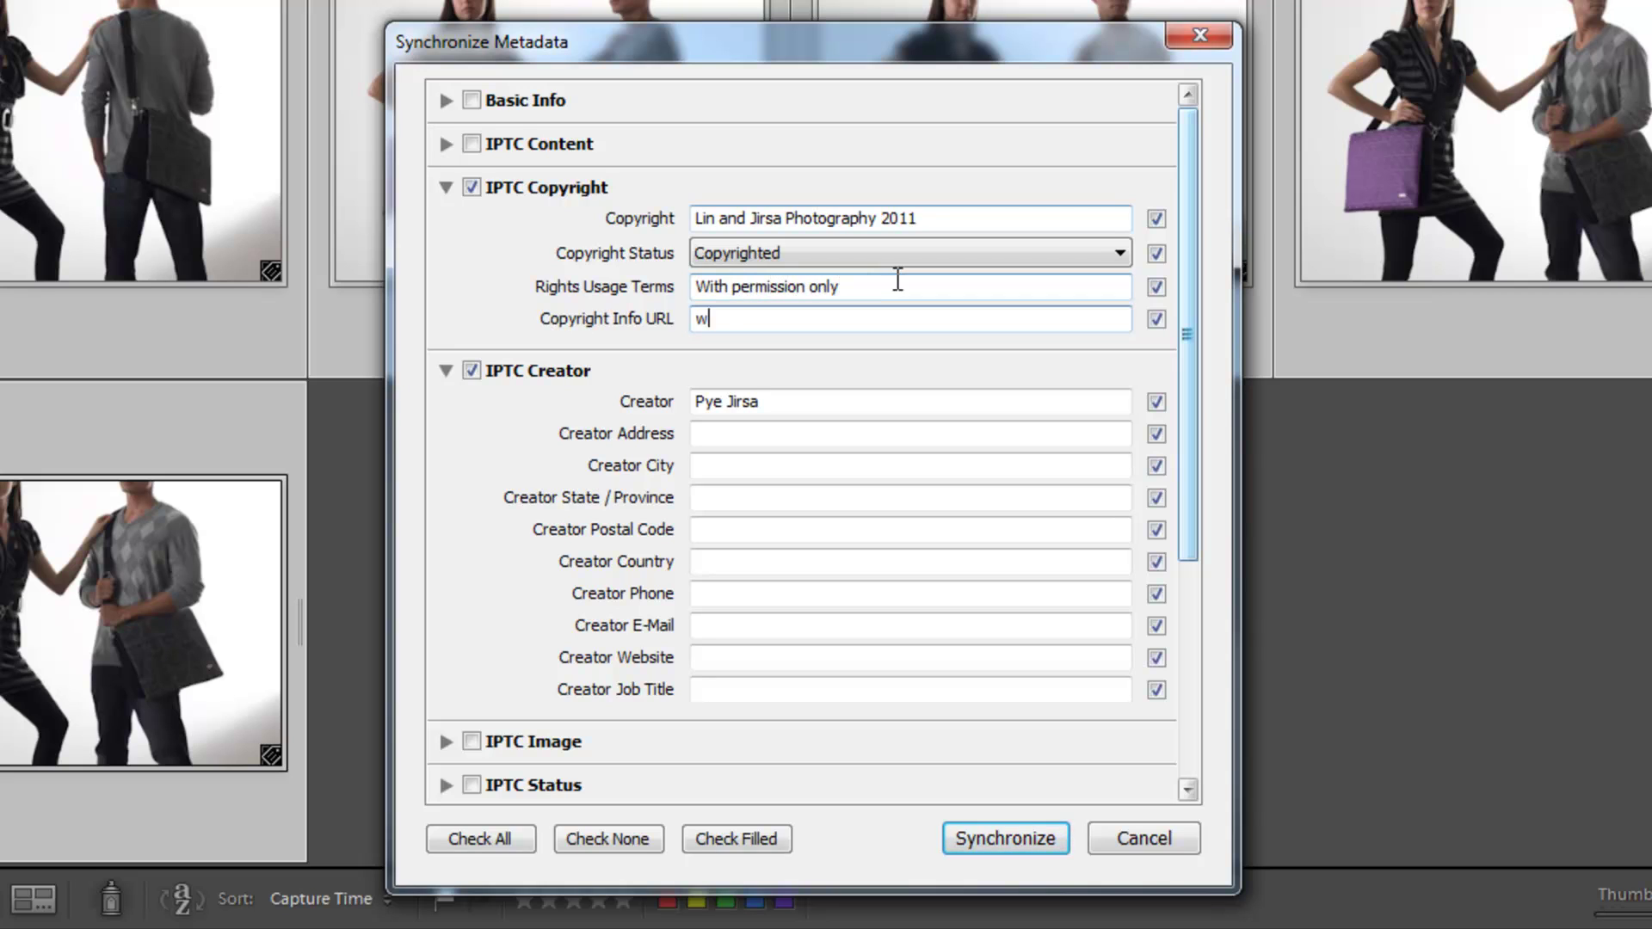
type("ww.linandjirsa")
type(".com")
mouse_move(1184, 252)
left_mouse_down()
mouse_move(1210, 420)
mouse_move(1187, 553)
mouse_move(1201, 162)
mouse_move(1180, 627)
left_mouse_up()
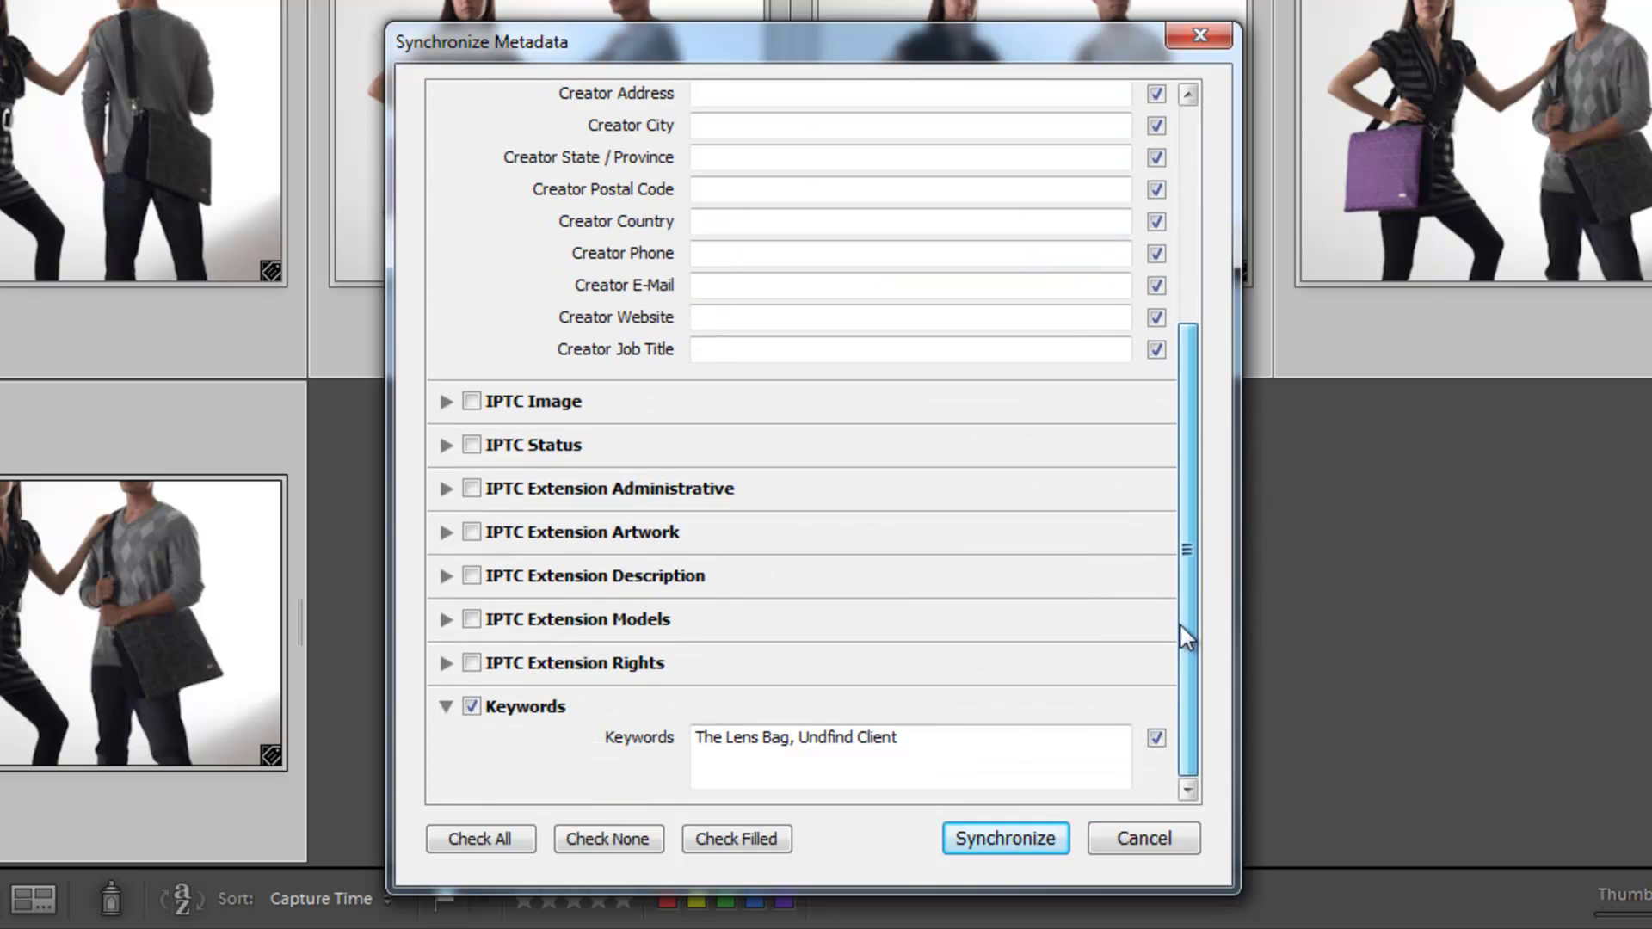
Uncheck Keywords and synchronize the copyright and creator fields across all 45 photos.
left_click(473, 707)
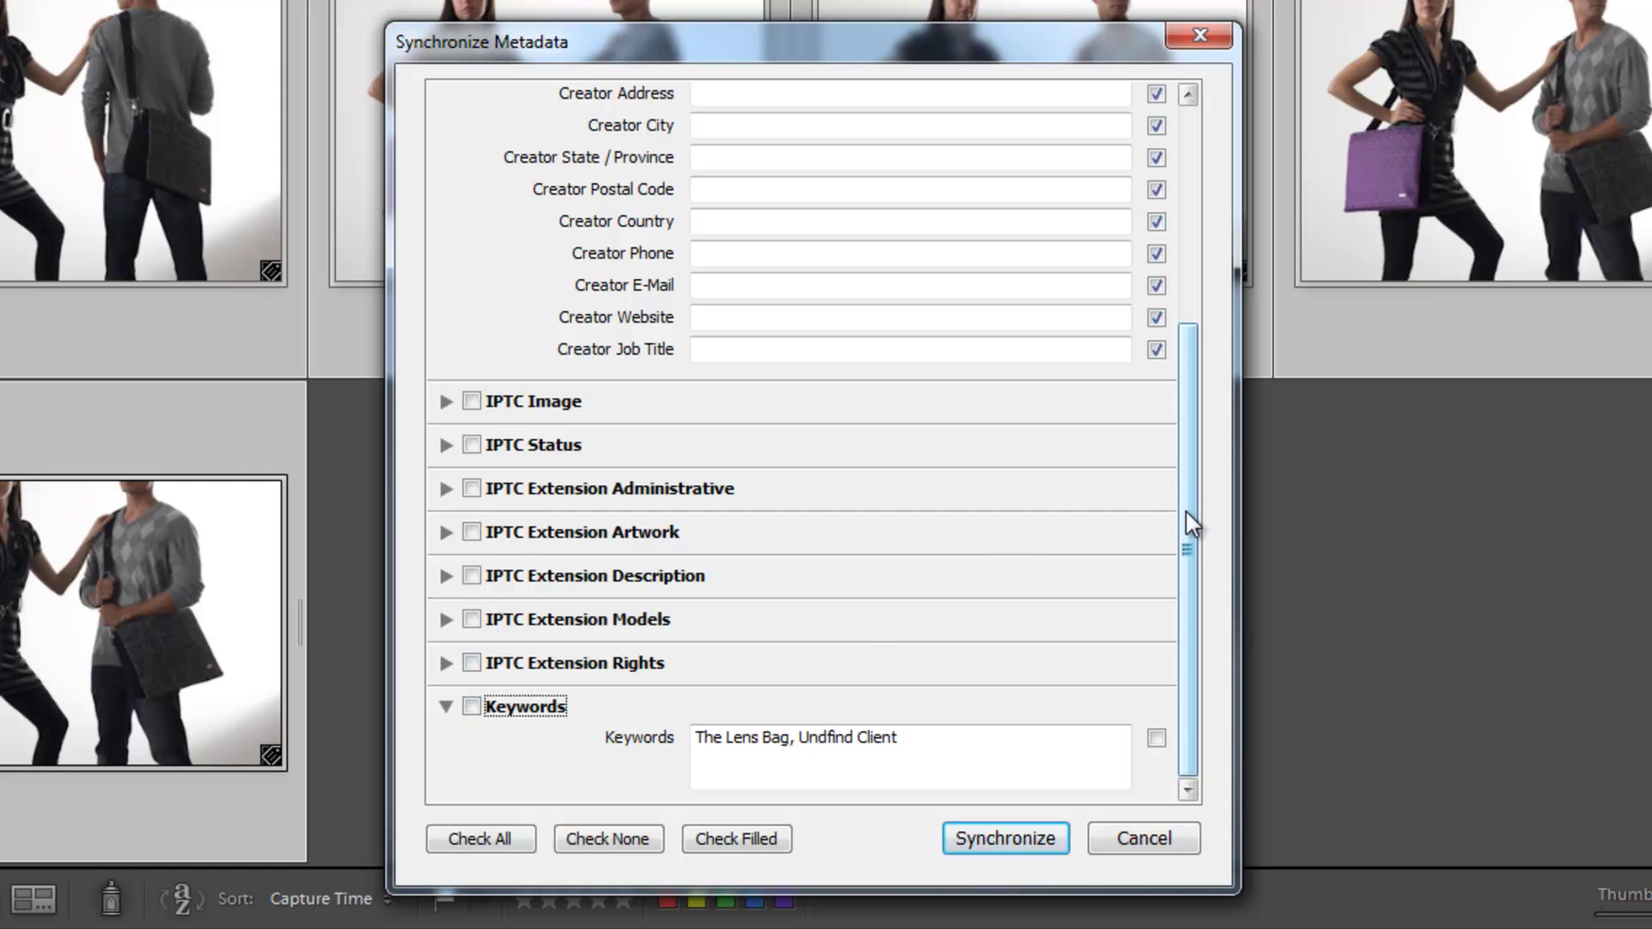
mouse_move(1188, 520)
left_mouse_down()
mouse_move(1192, 246)
mouse_move(1191, 664)
mouse_move(1192, 238)
left_mouse_up()
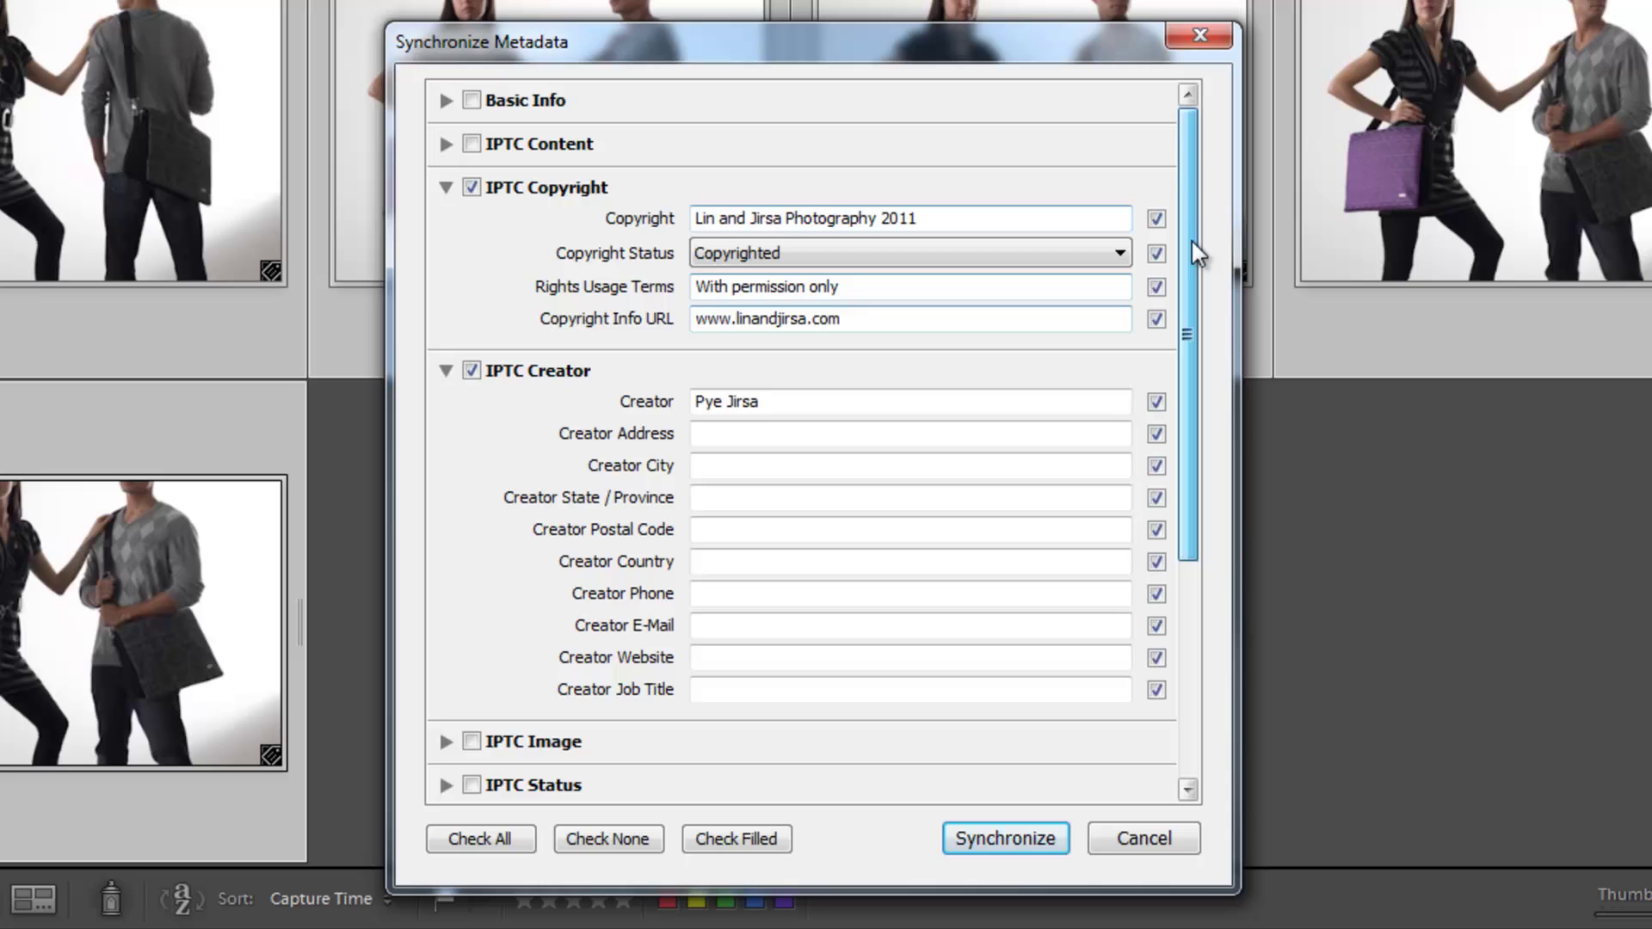
left_click(445, 187)
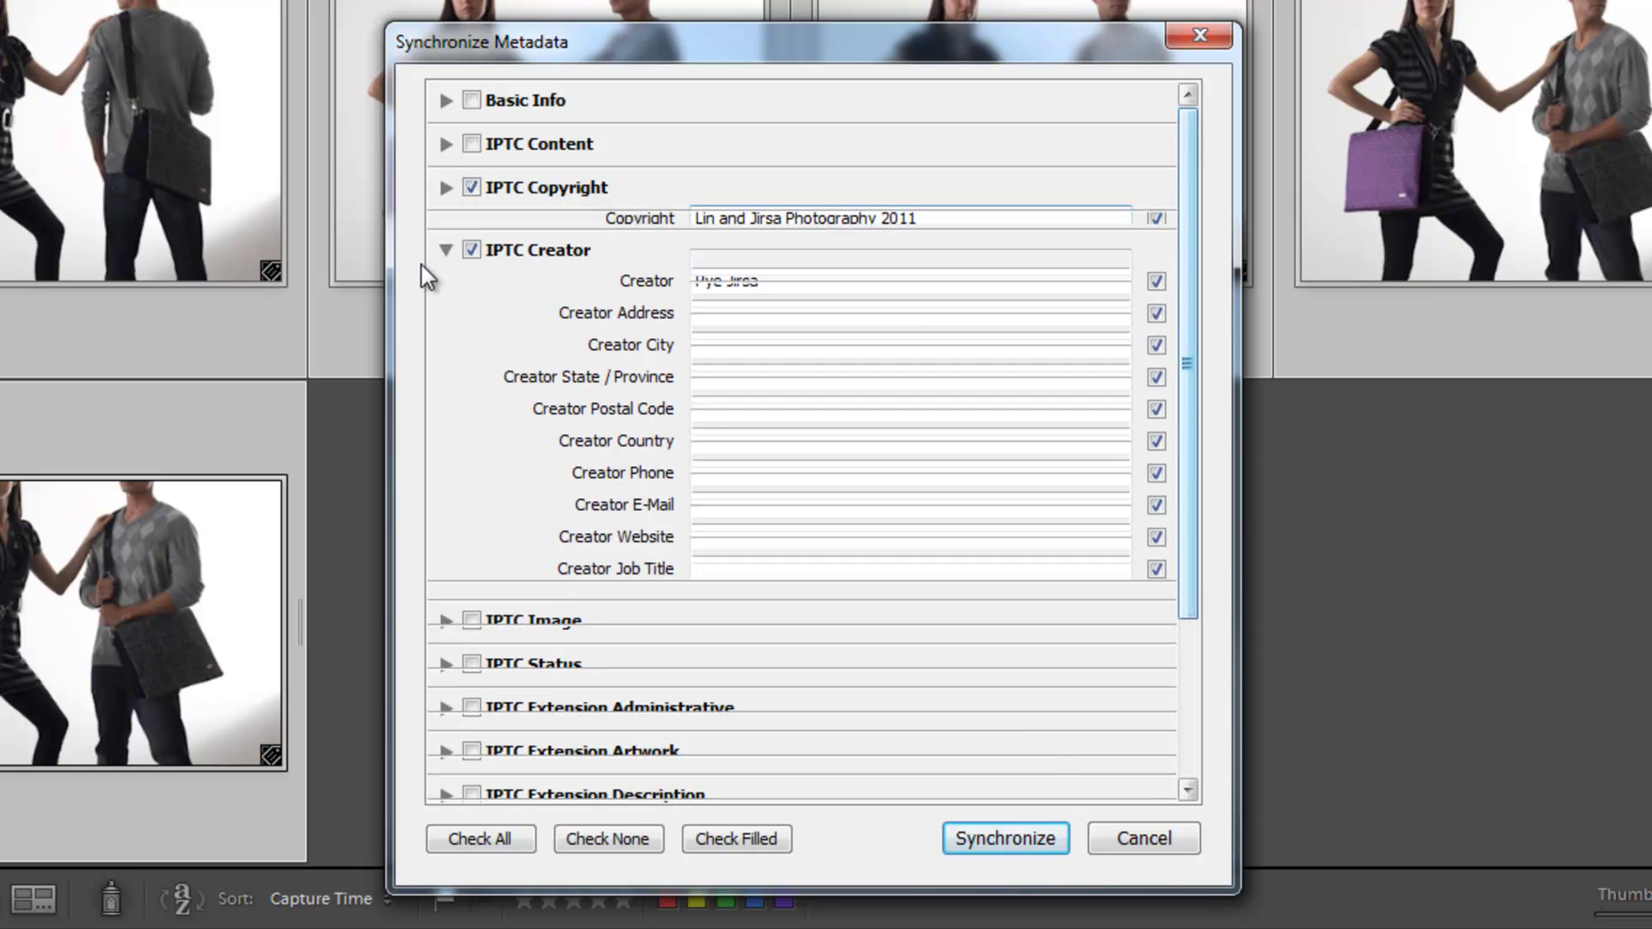
left_click(445, 230)
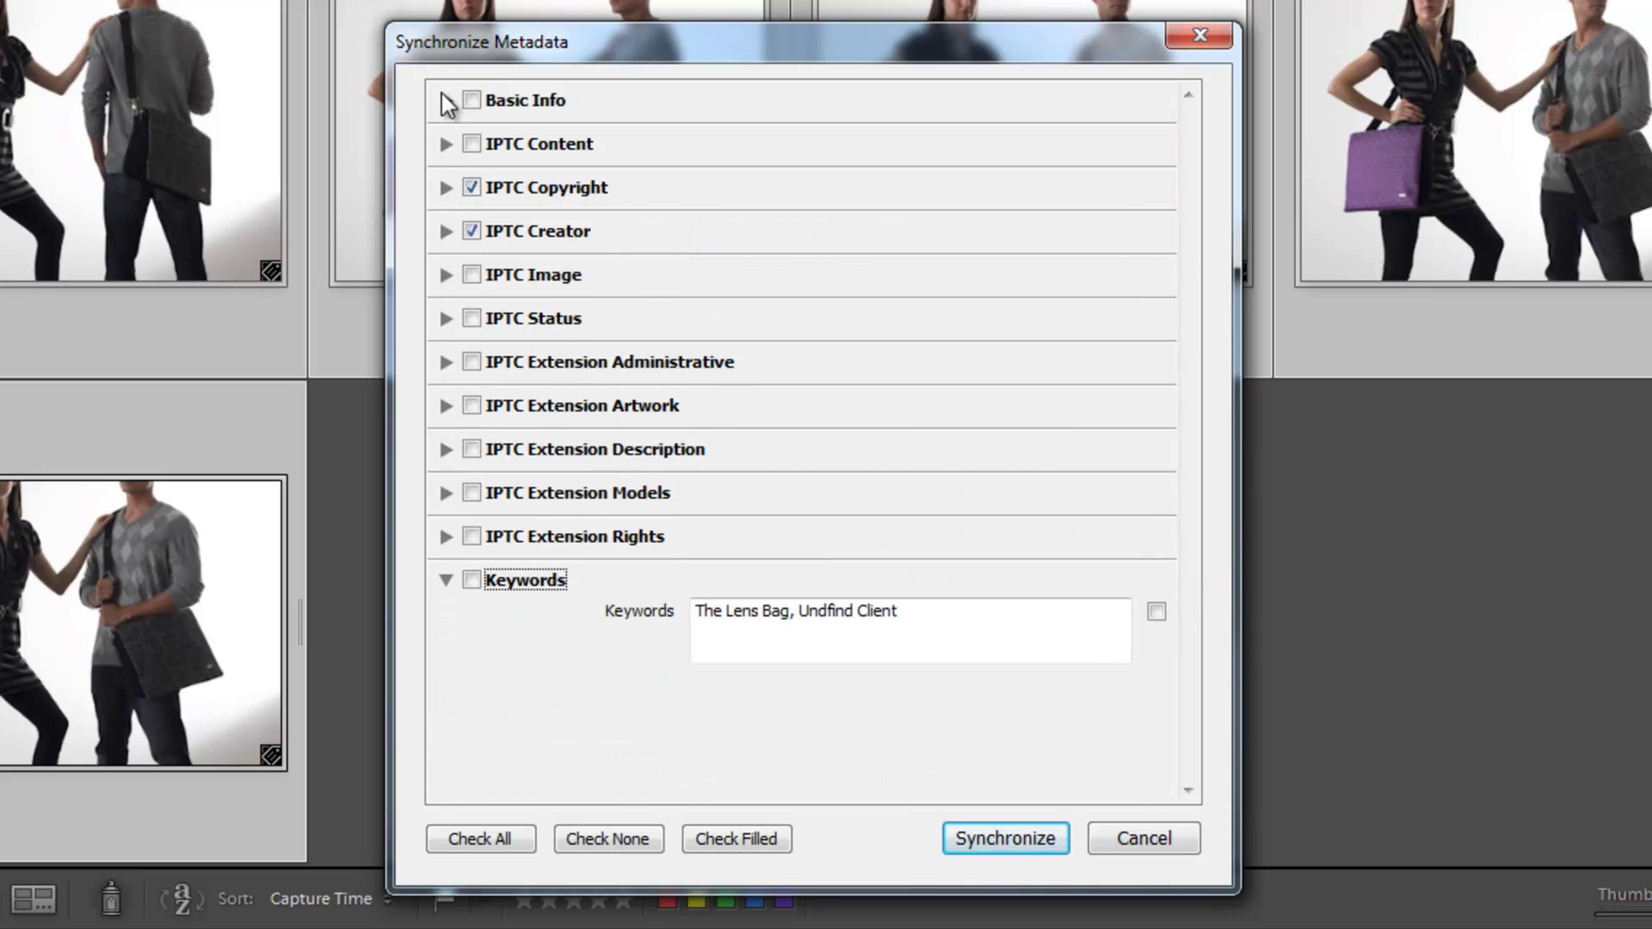
left_click(1019, 838)
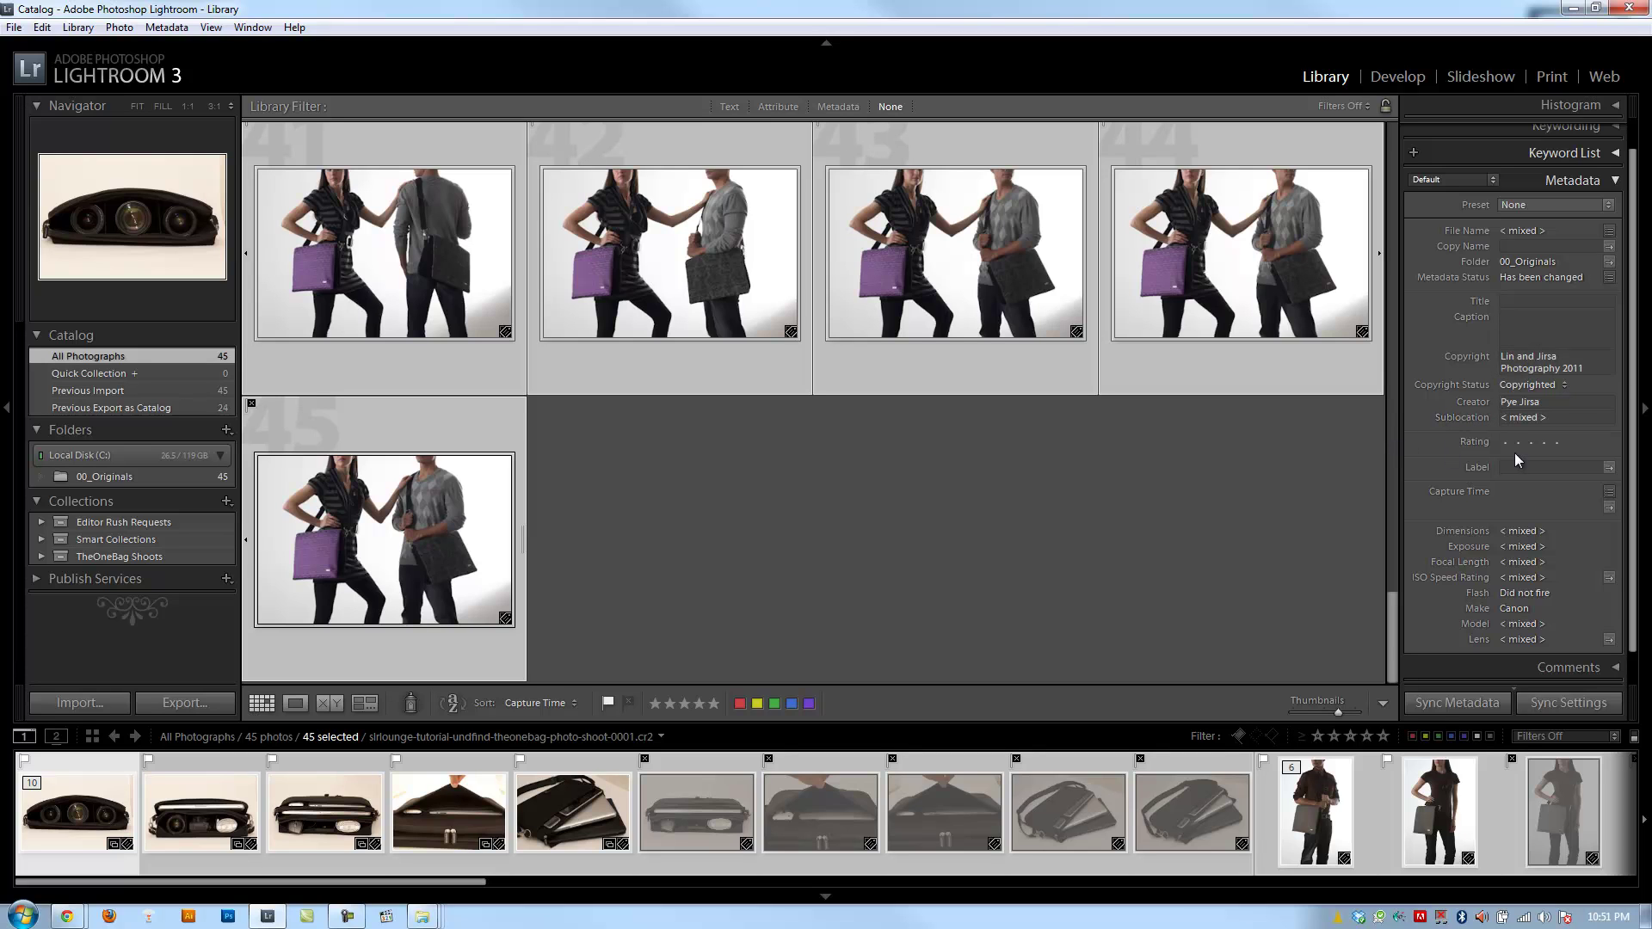
scroll(831, 513, "up", 5)
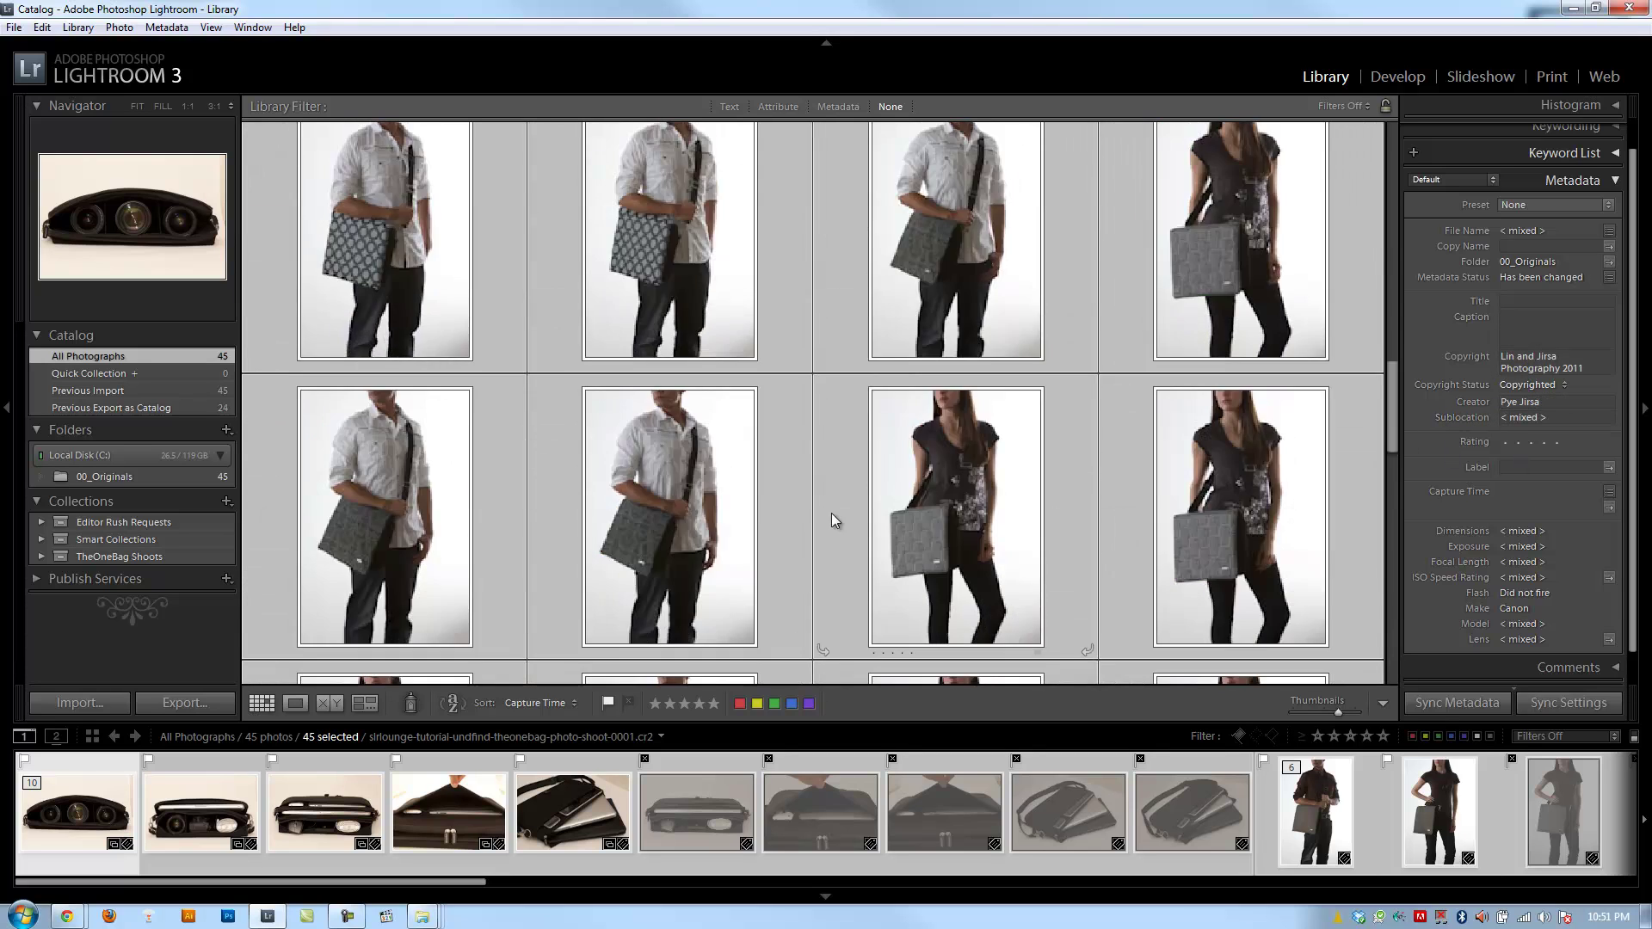
scroll(831, 513, "up", 10)
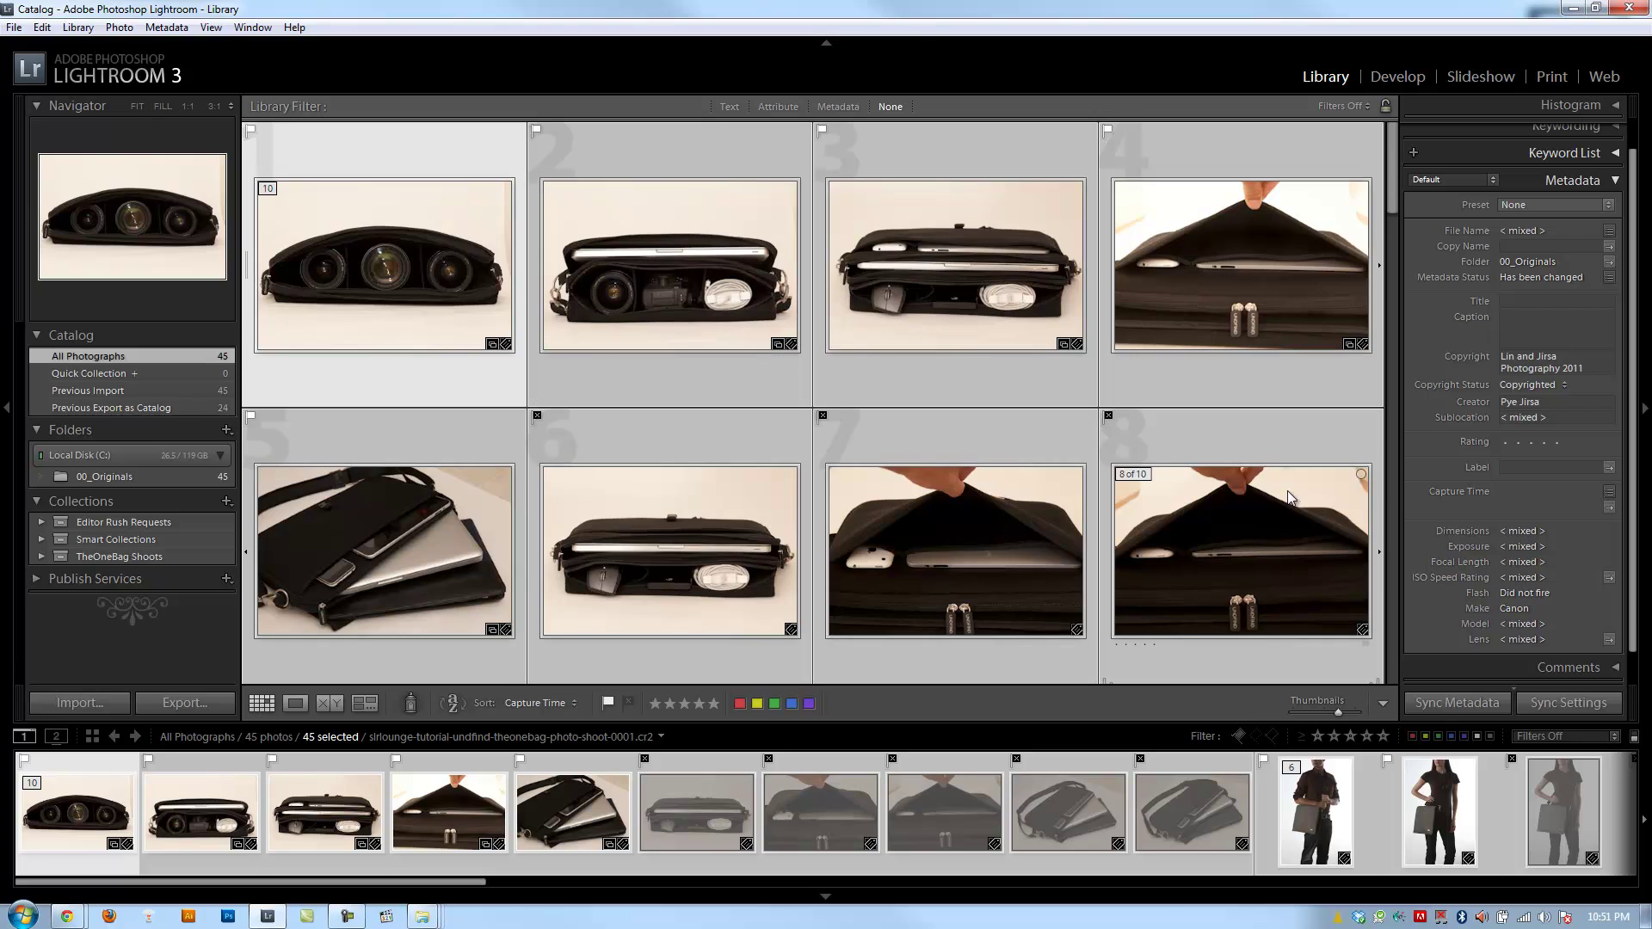
Check photos 2 and 1, then select all 45 with photo 1 as source.
left_click(664, 246, "ctrl")
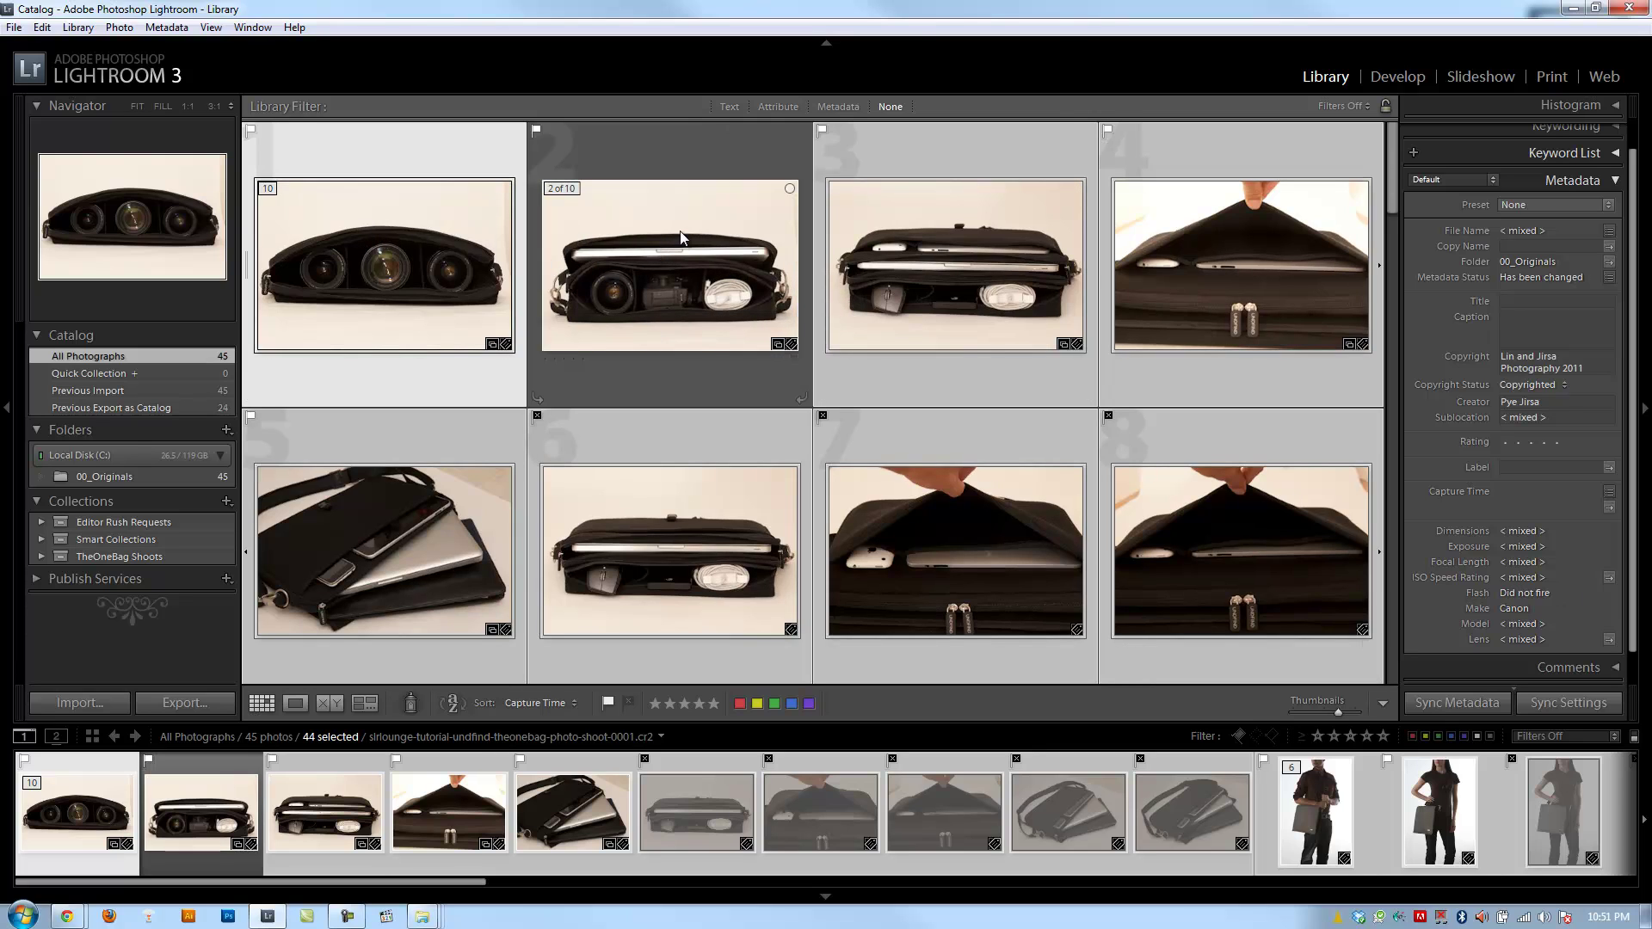
left_click(680, 237)
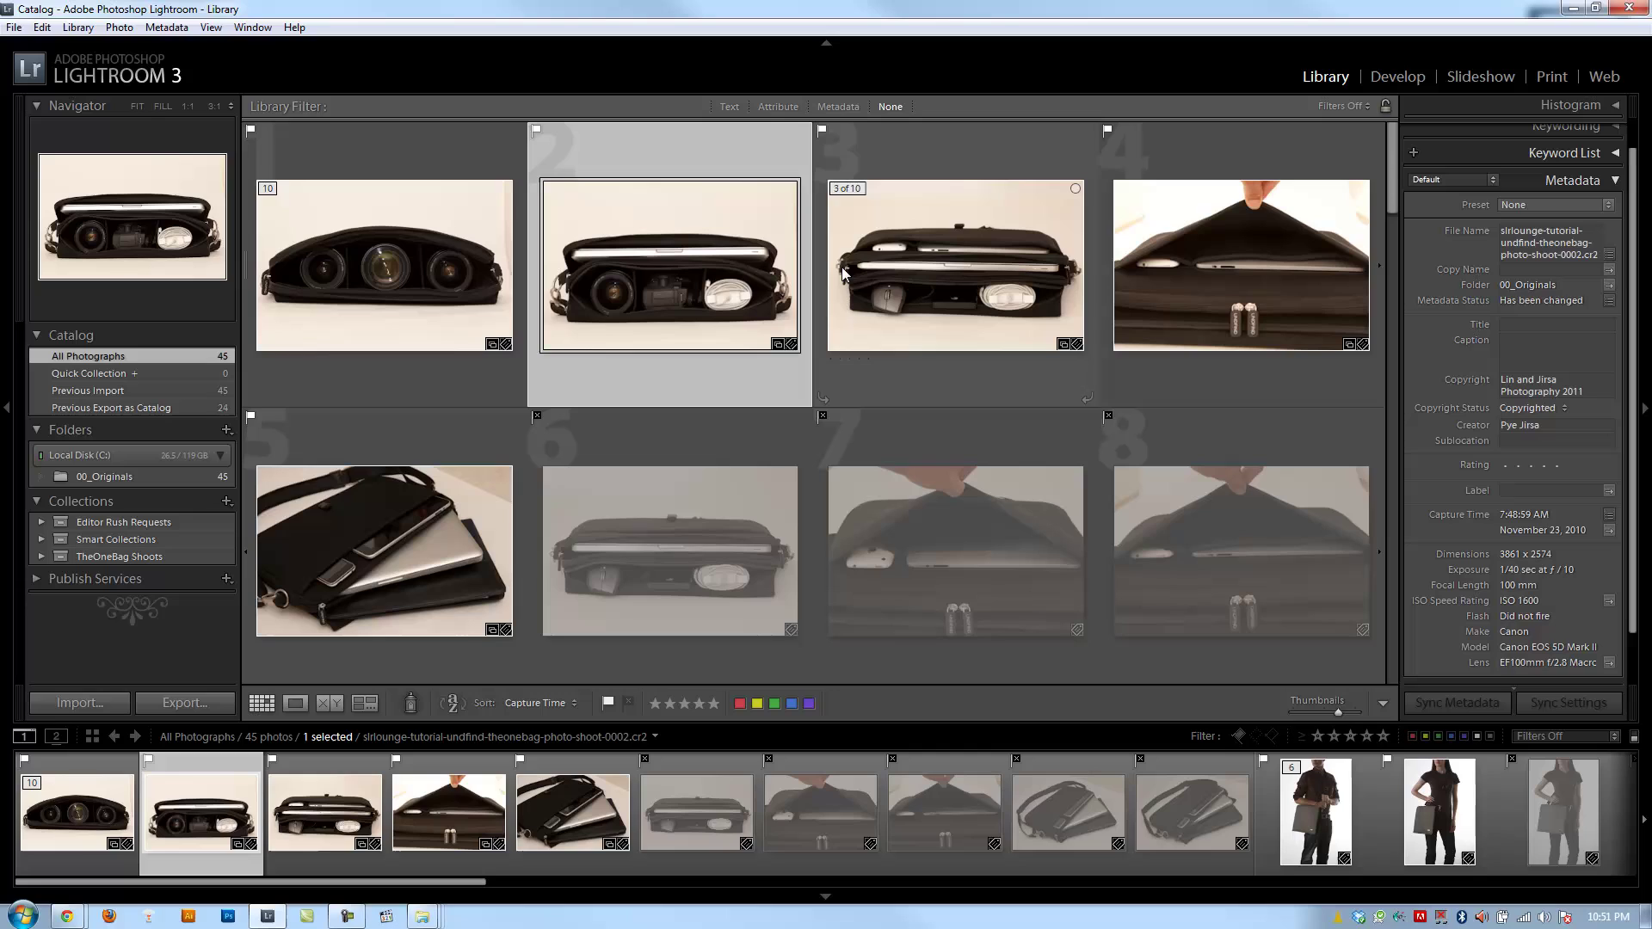
left_click(316, 253)
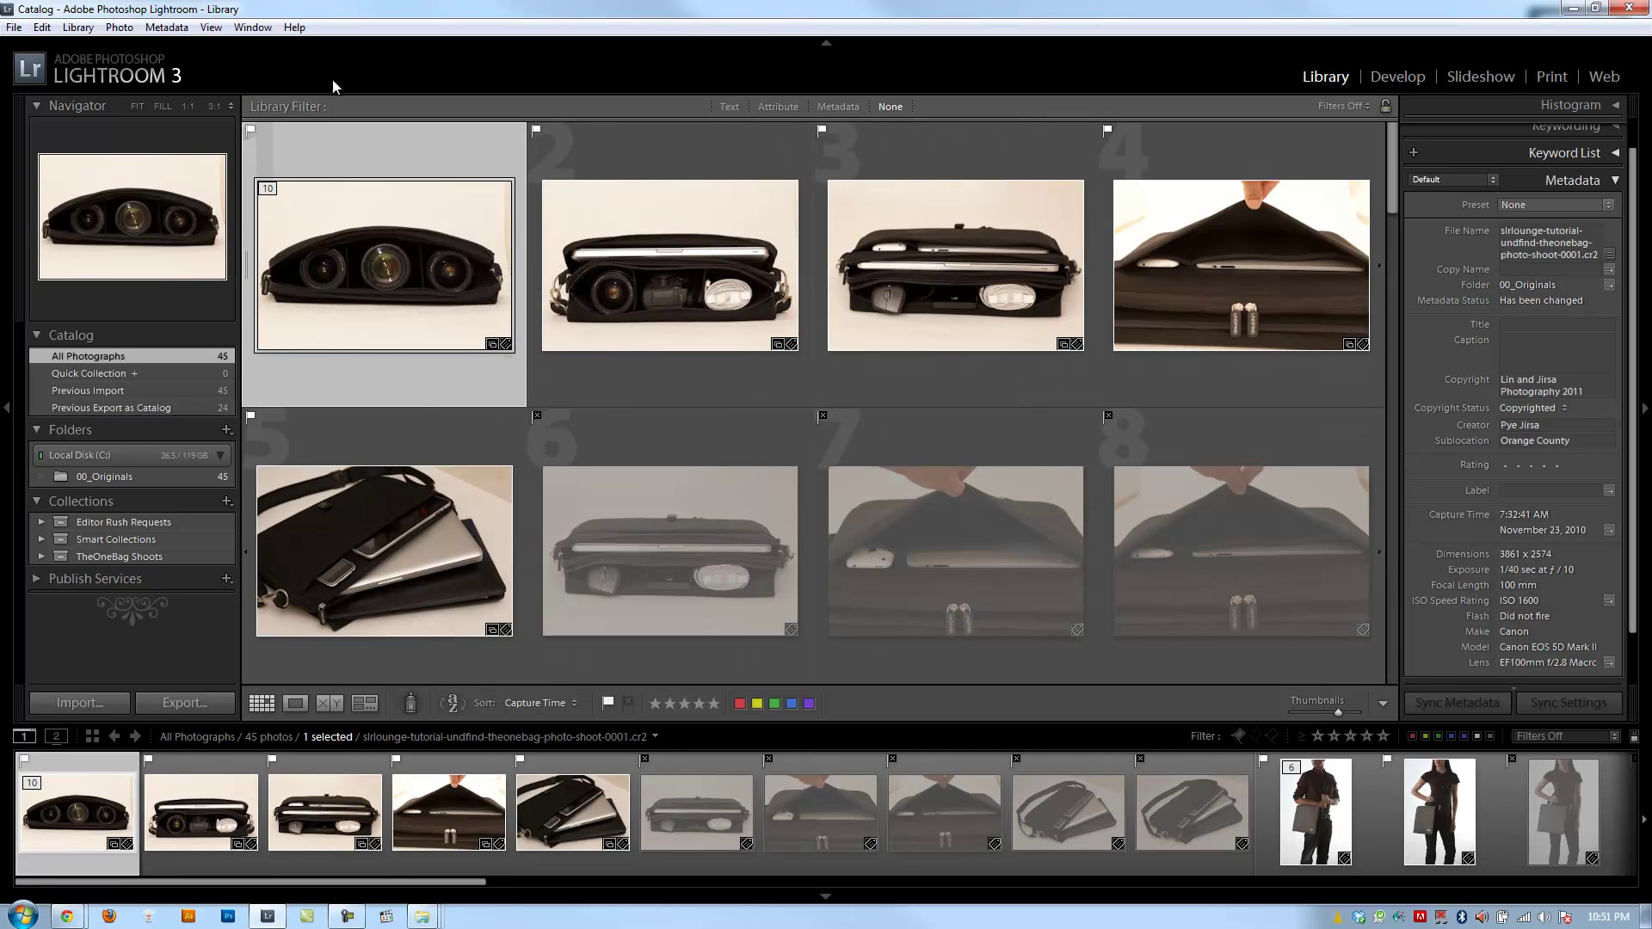
mouse_move(383, 265)
key("ctrl+a")
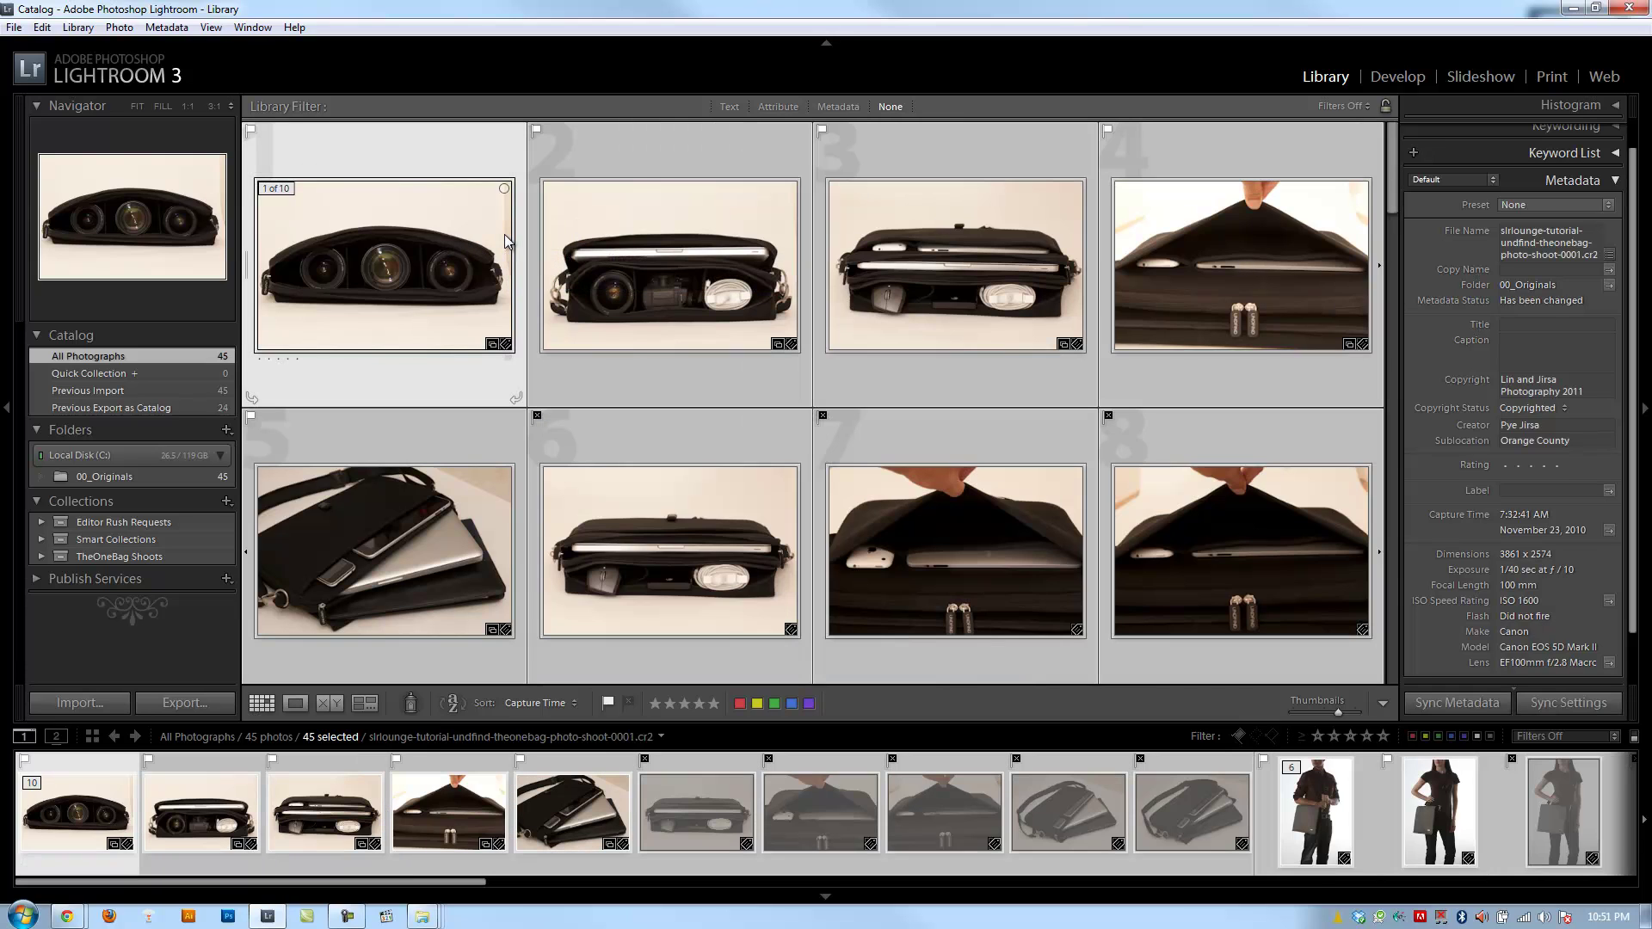
Synchronize every IPTC Image field except Date Created to the 45 photos.
left_click(1445, 704)
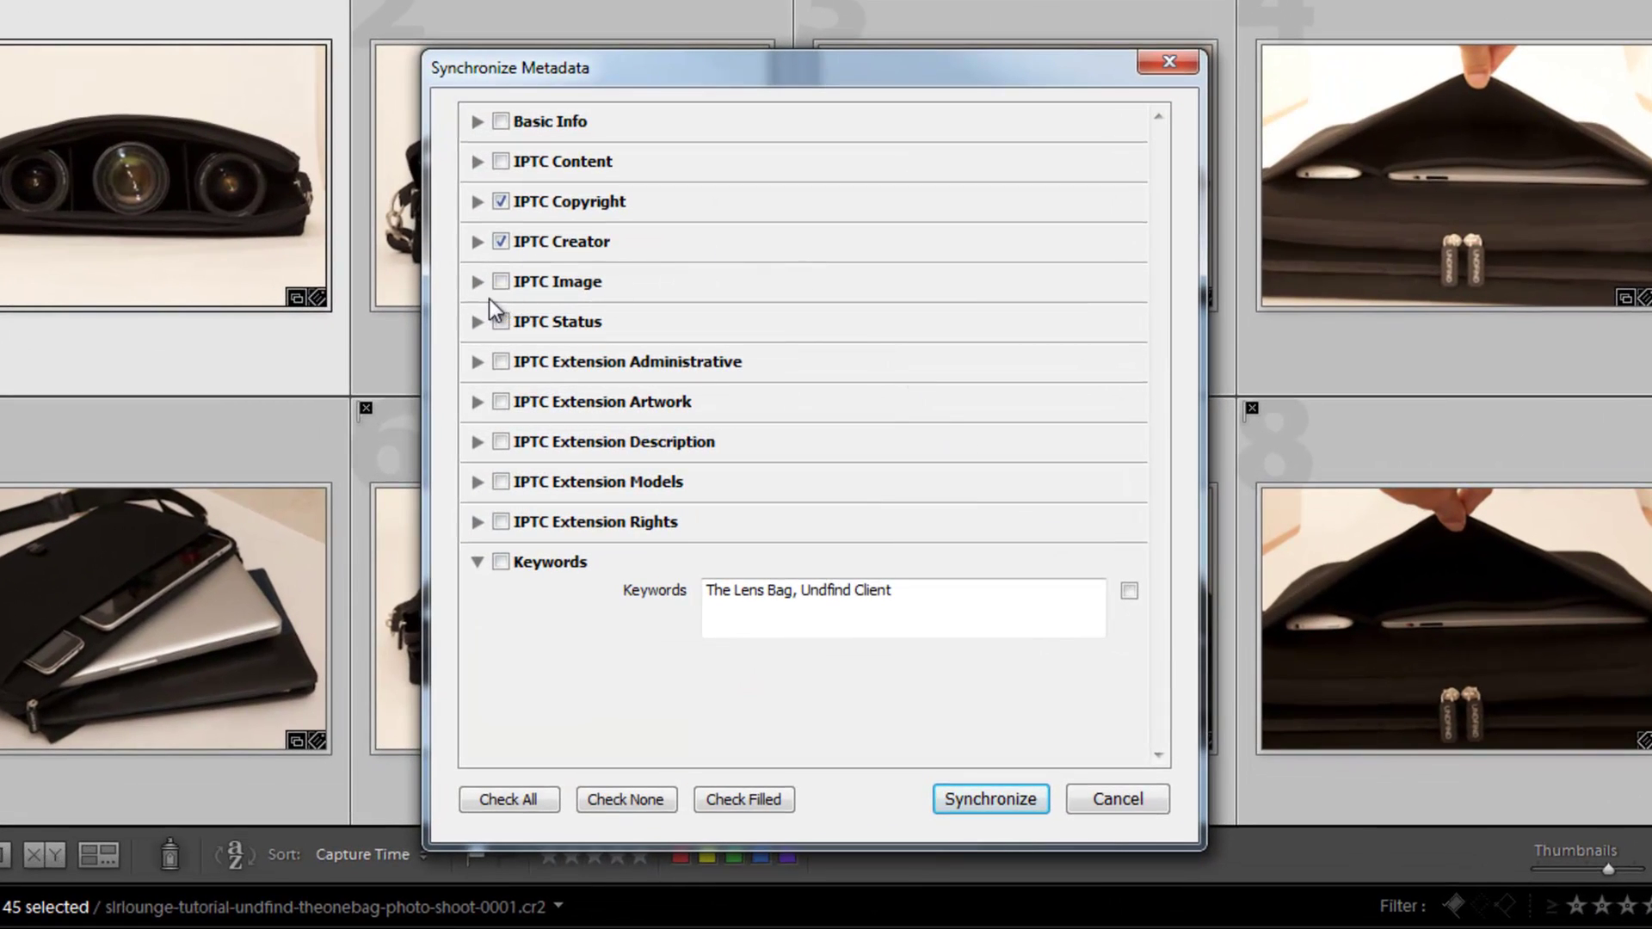
left_click(480, 283)
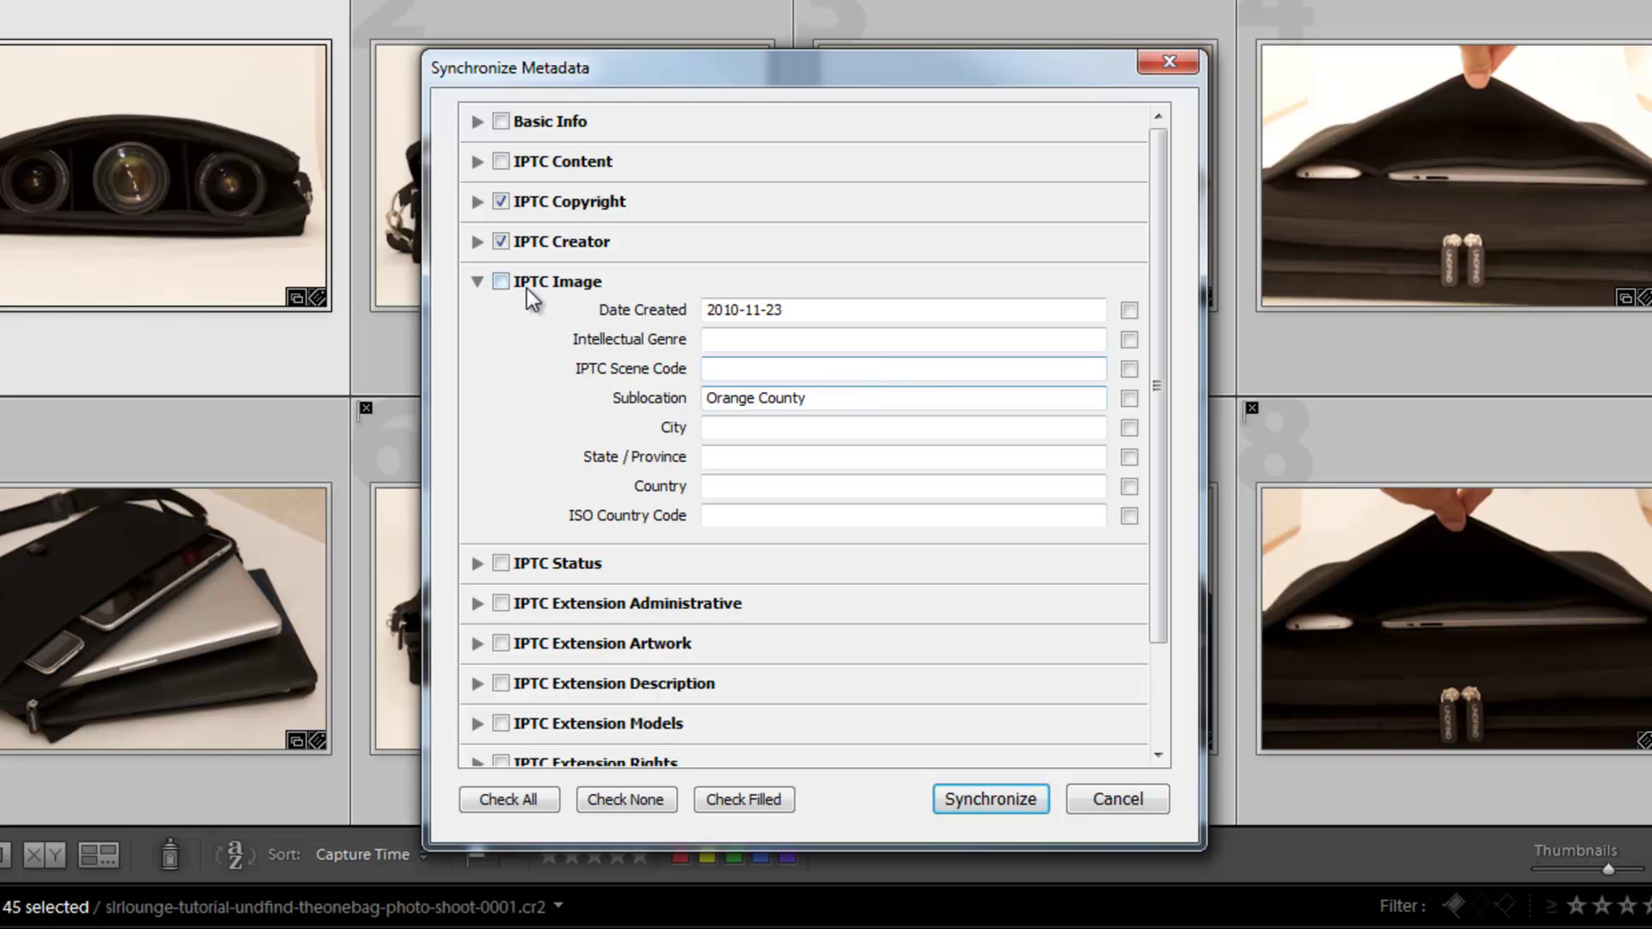
left_click(502, 282)
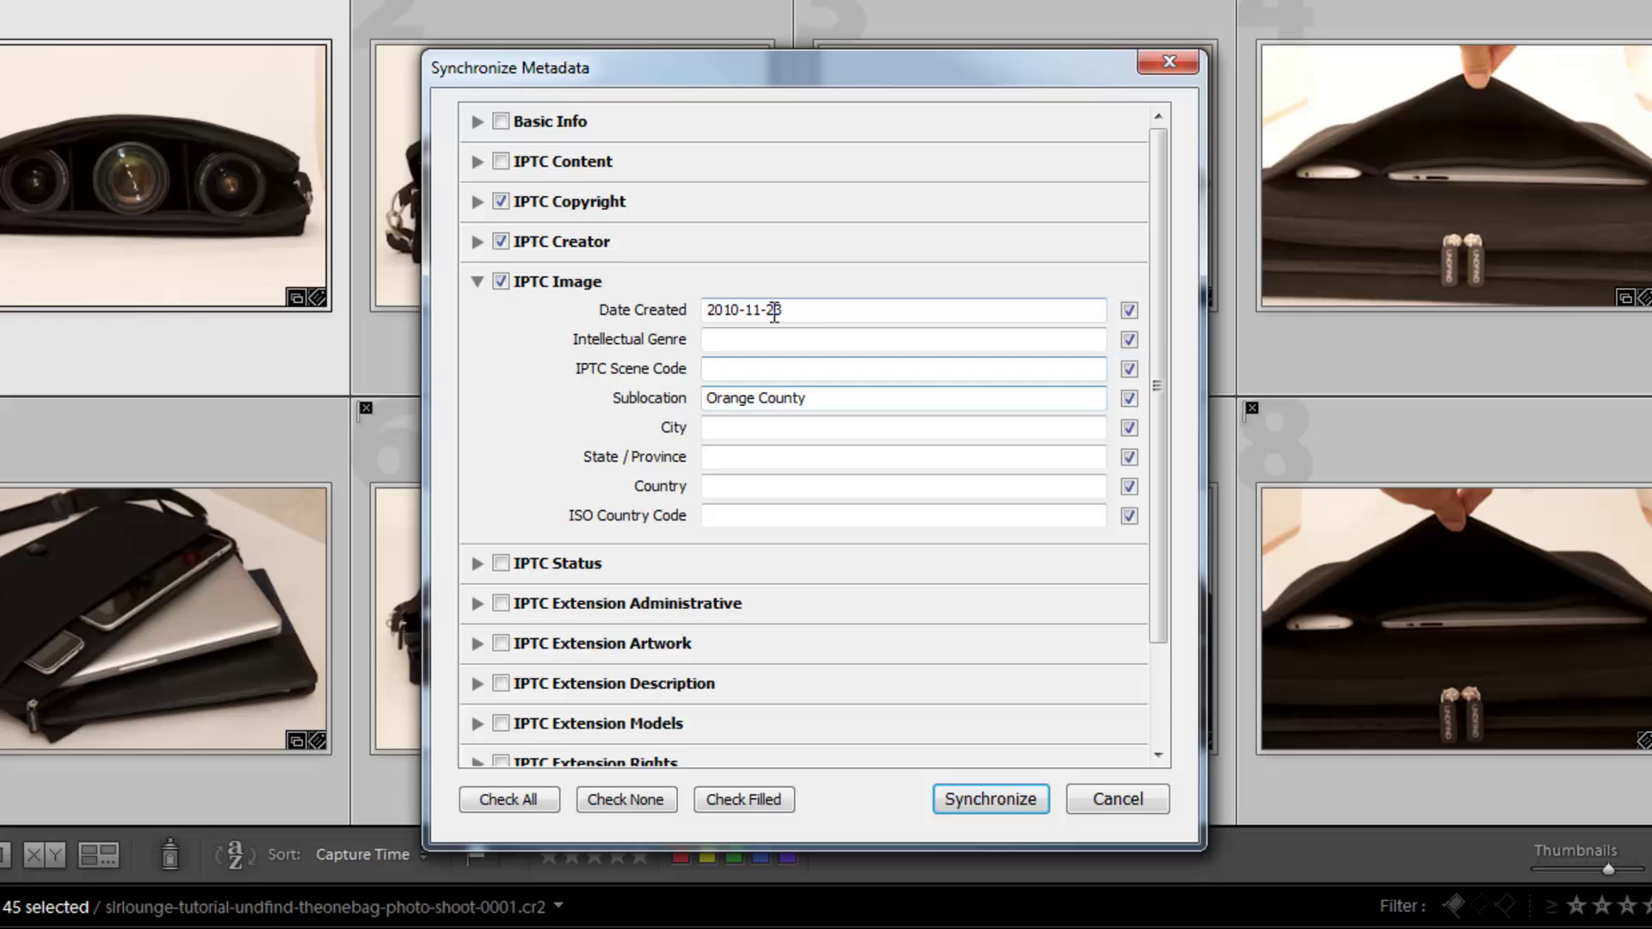
left_click(1128, 312)
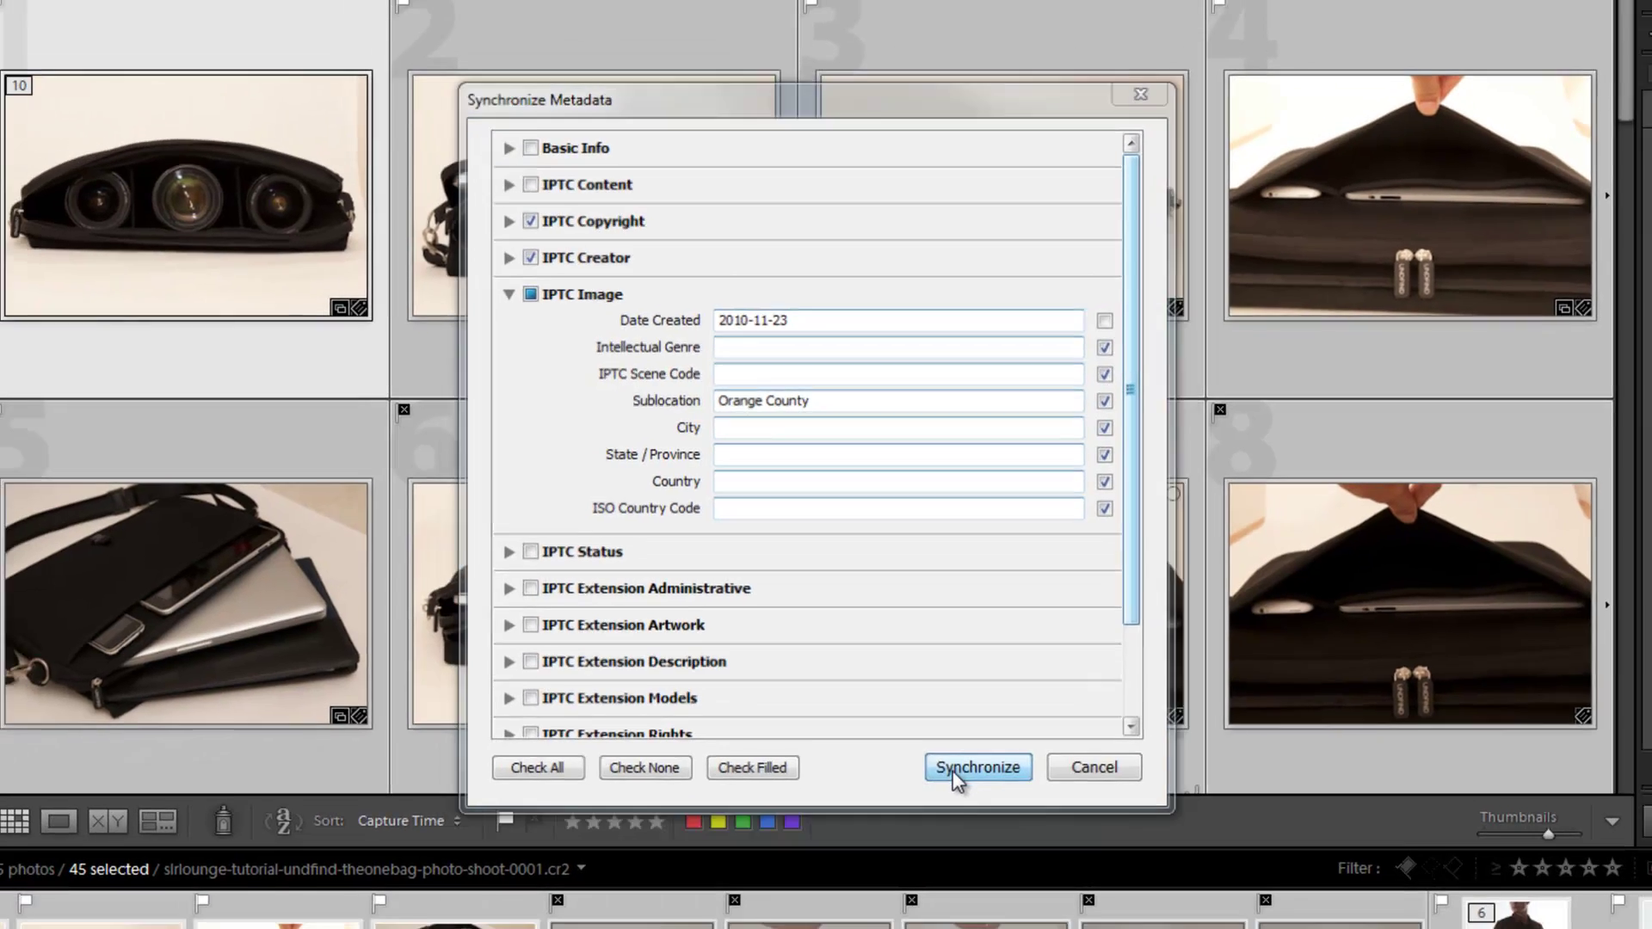
left_click(954, 772)
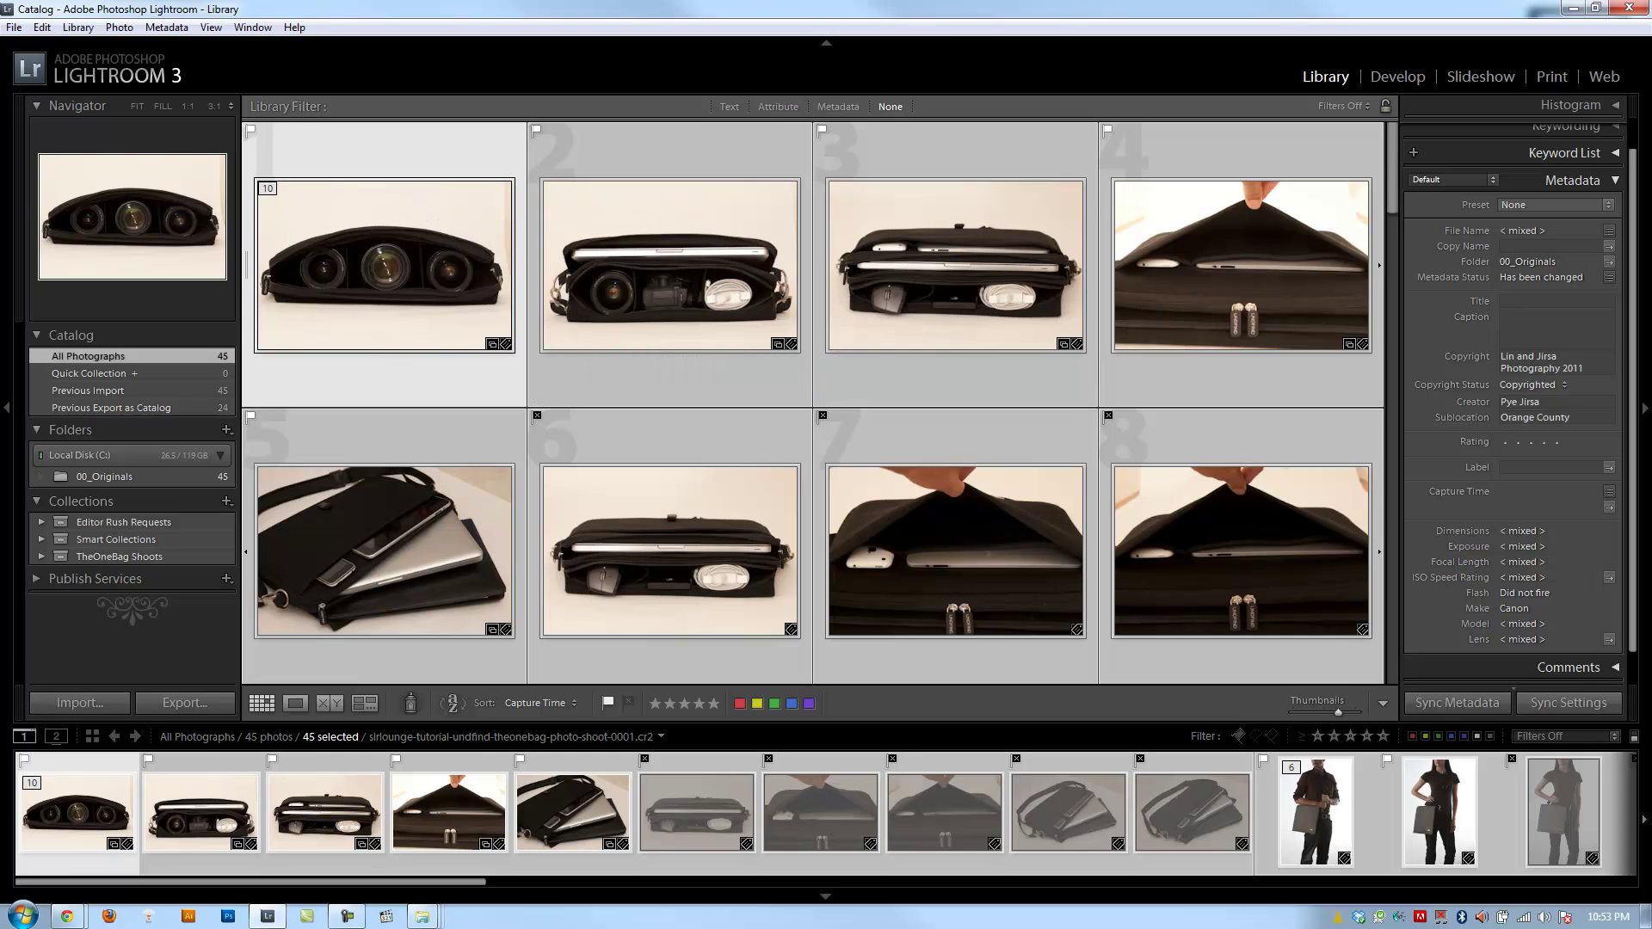
Select only the first photo and choose Edit Presets from the Metadata preset list.
left_click(388, 258)
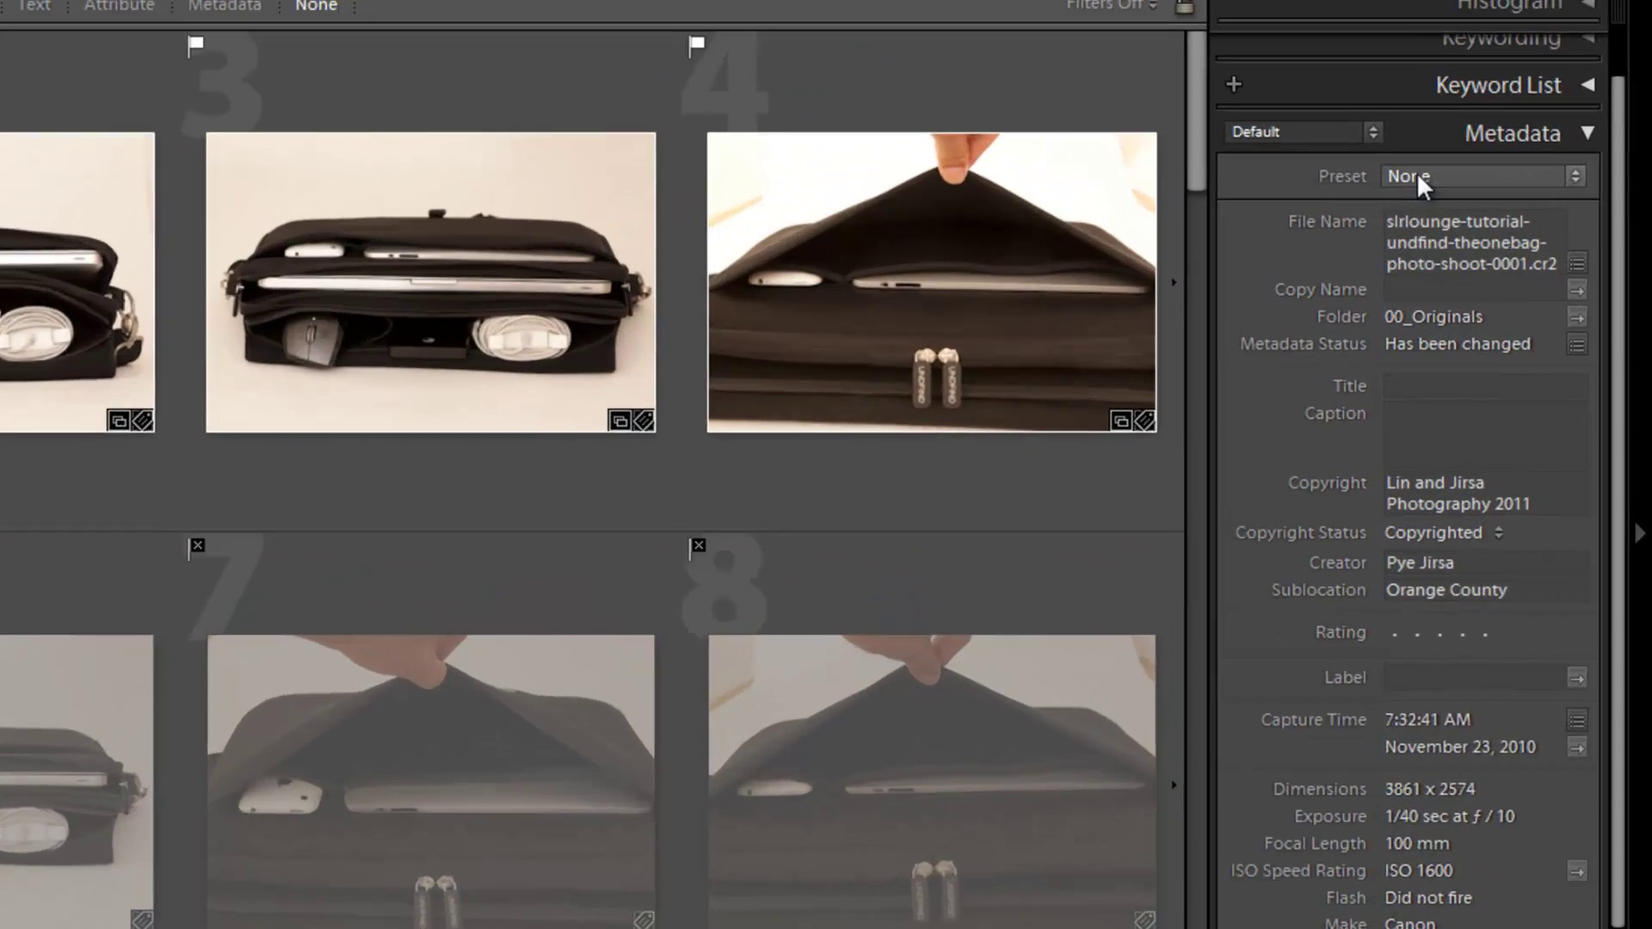
left_click(1519, 207)
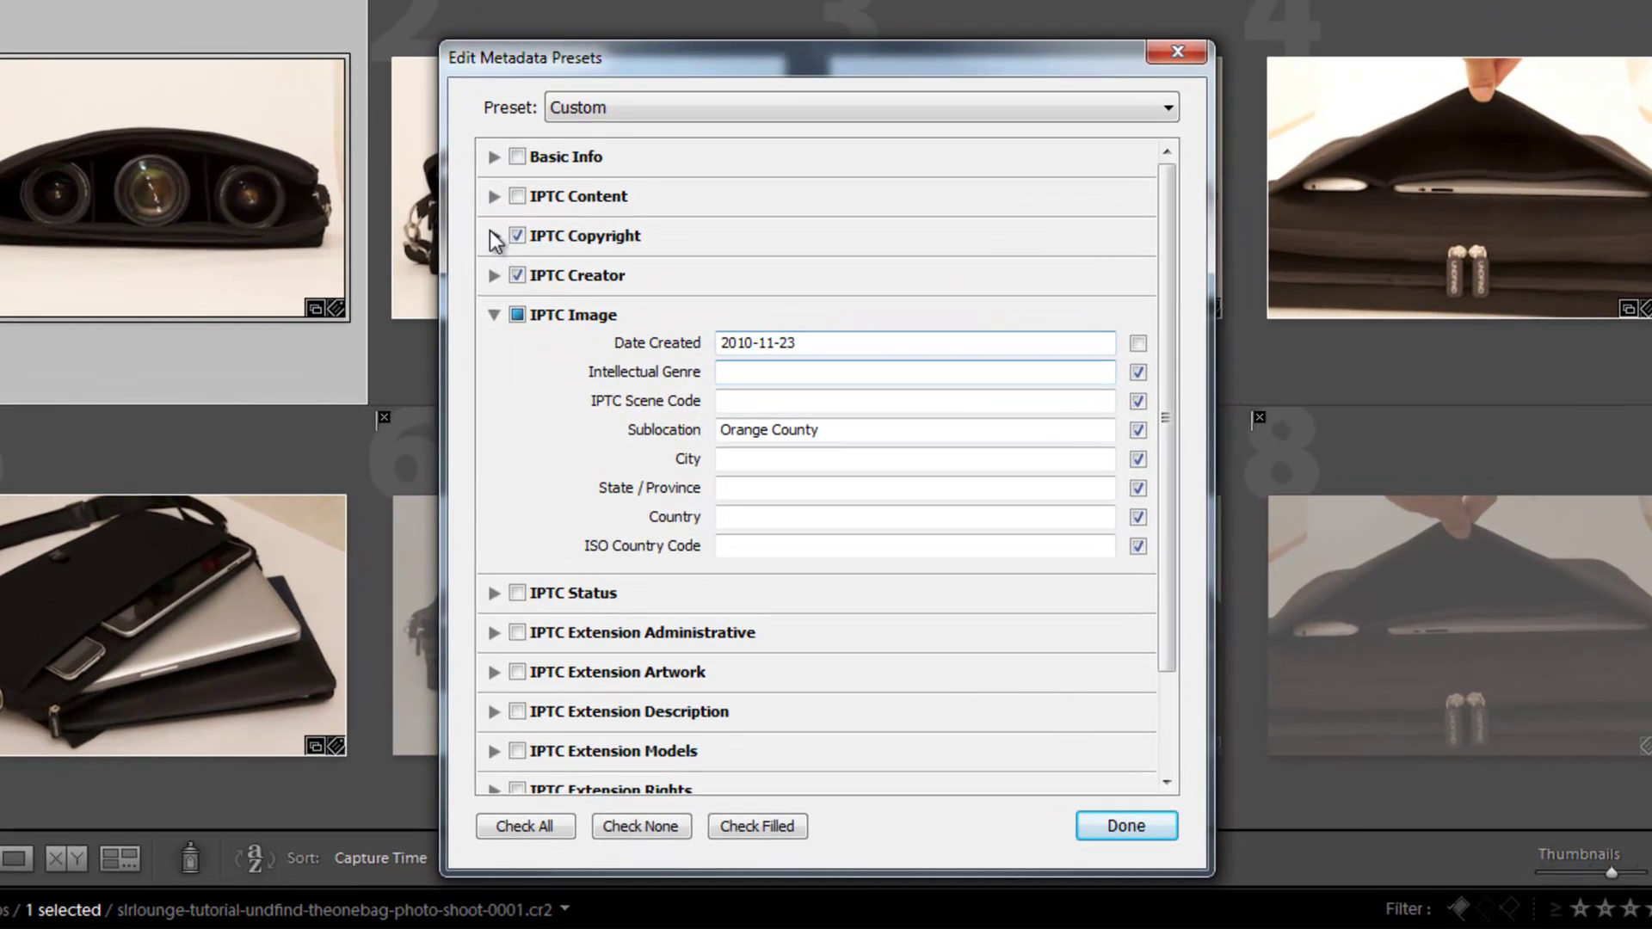
Review the copyright and creator sections, then uncheck and collapse IPTC Image.
left_click(495, 236)
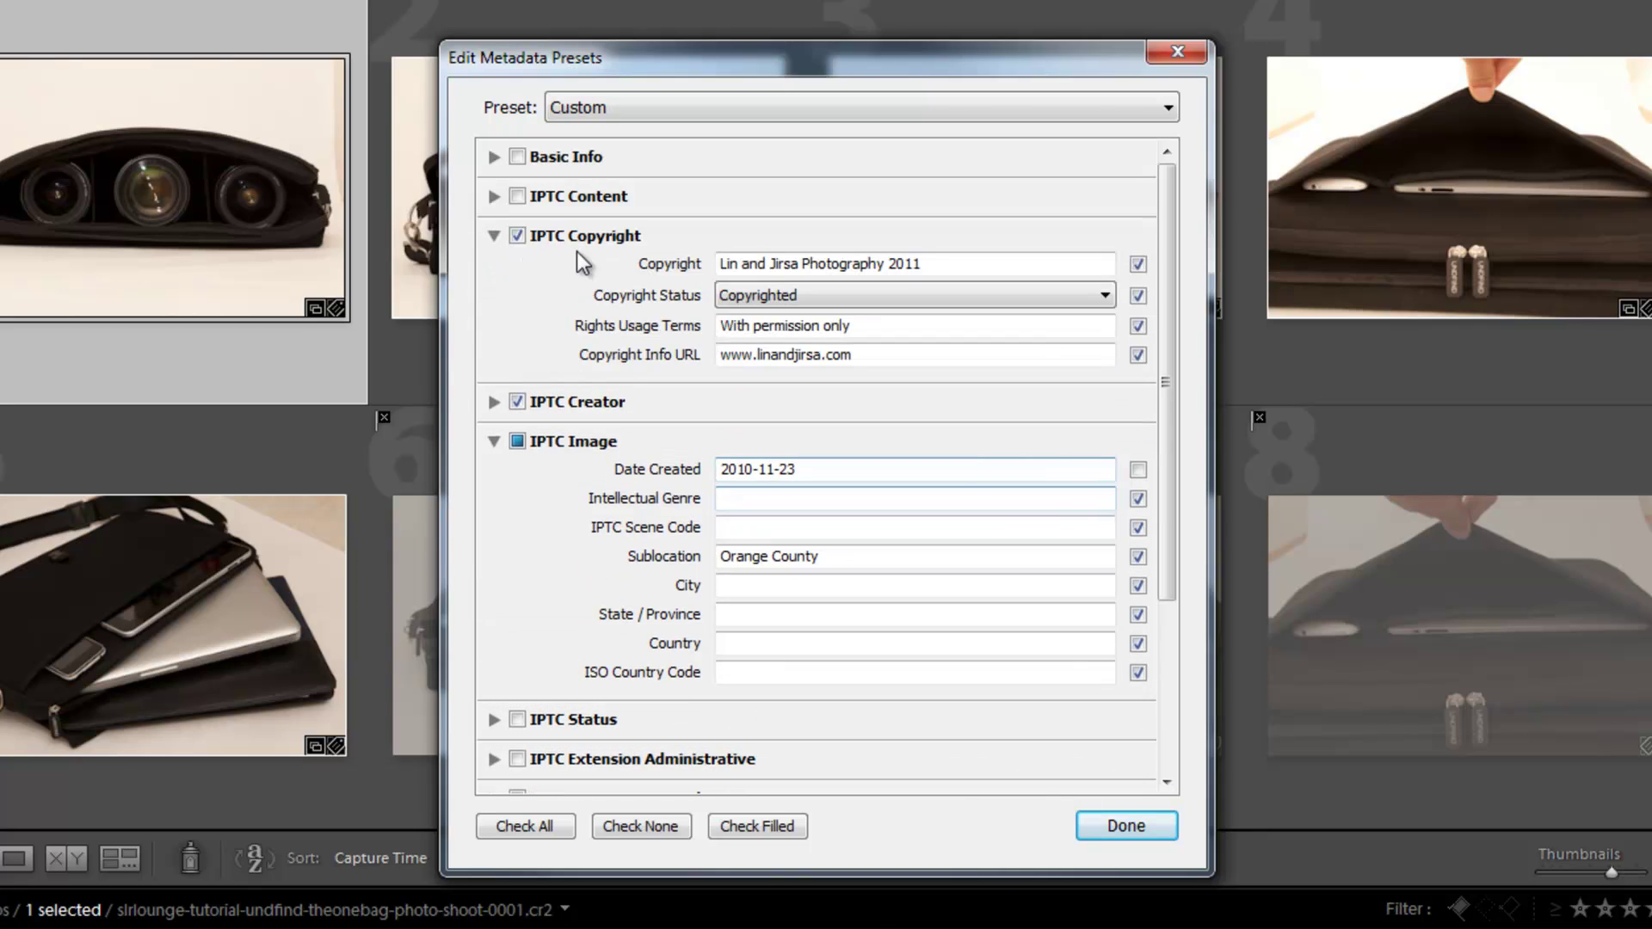
left_click(492, 238)
left_click(491, 275)
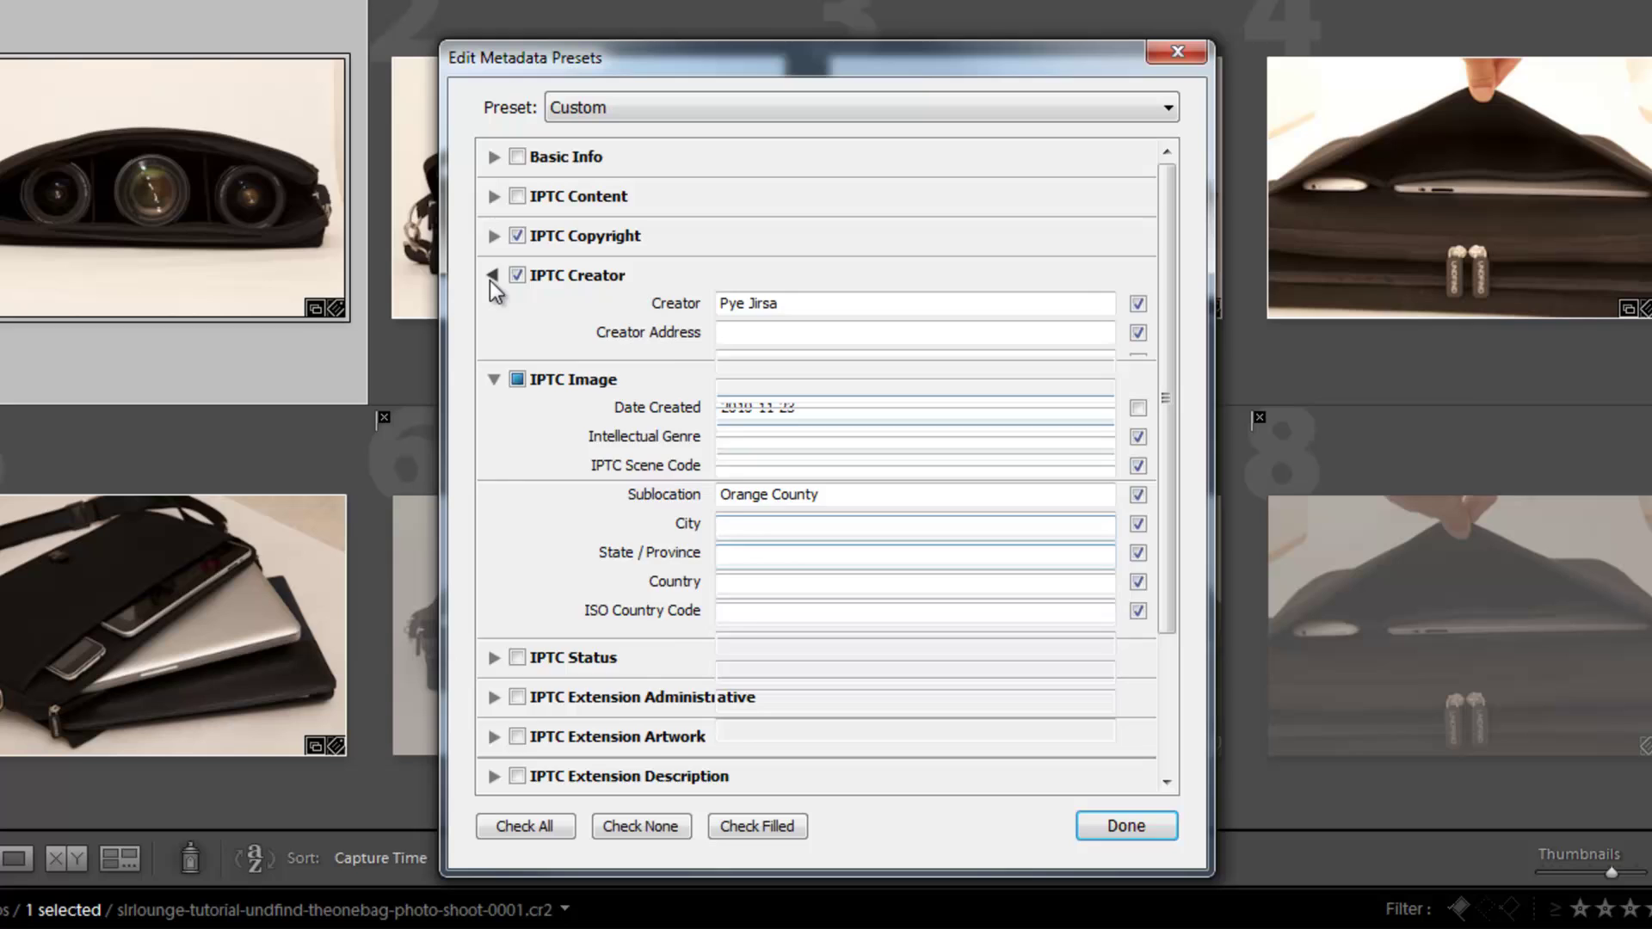
left_click(522, 269)
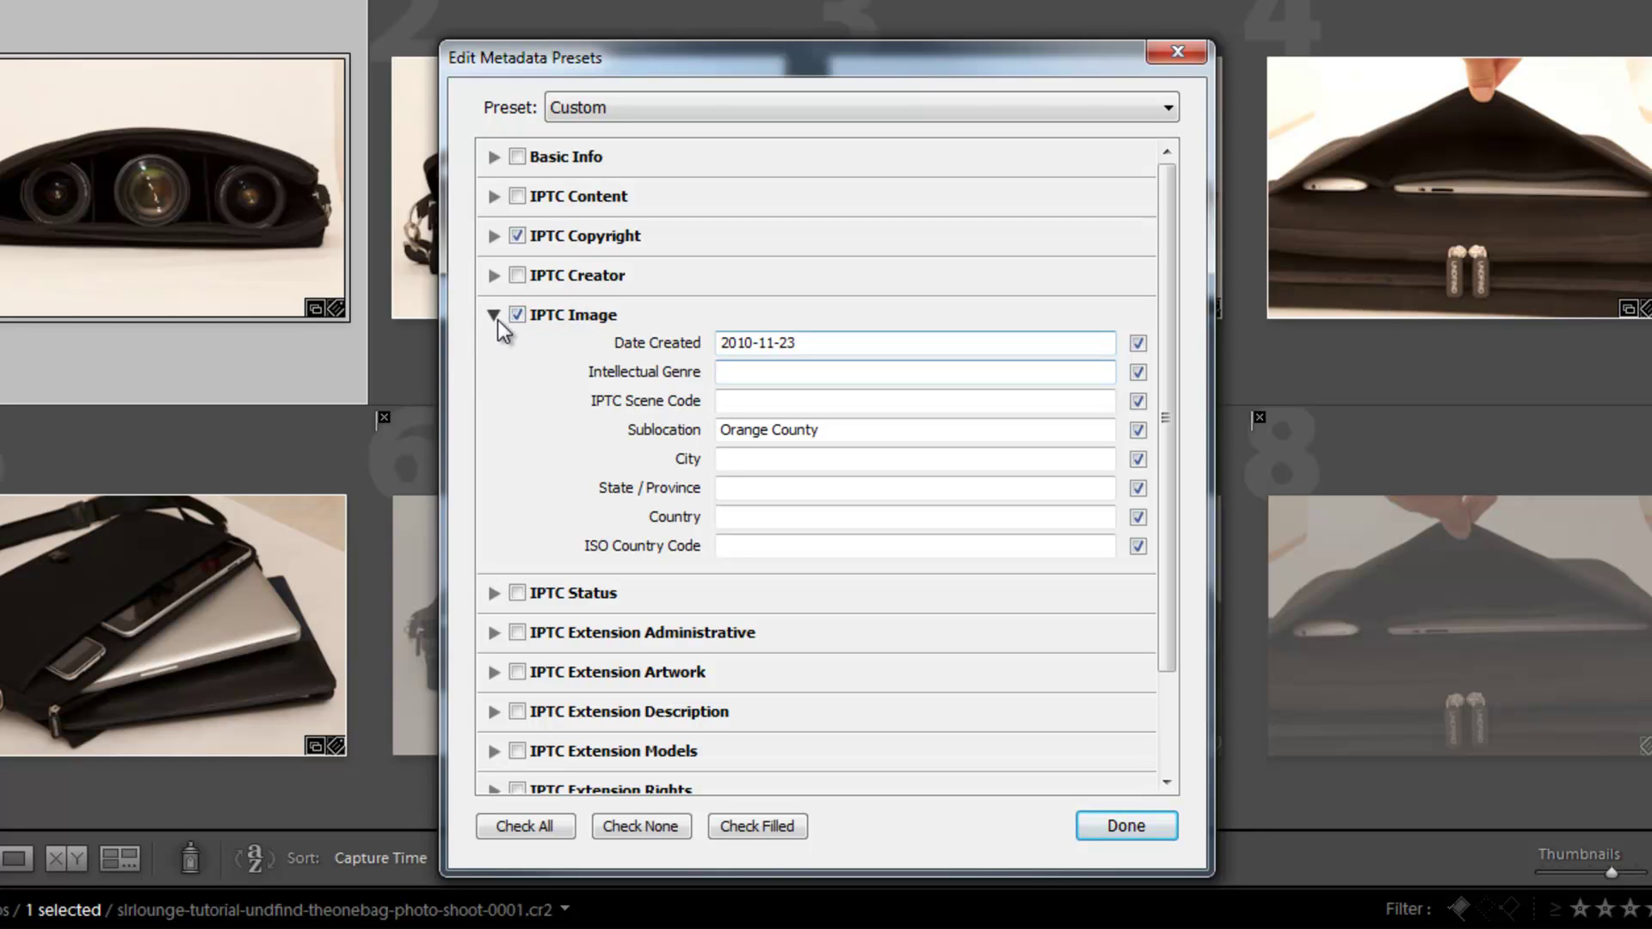
left_click(517, 315)
left_click(494, 313)
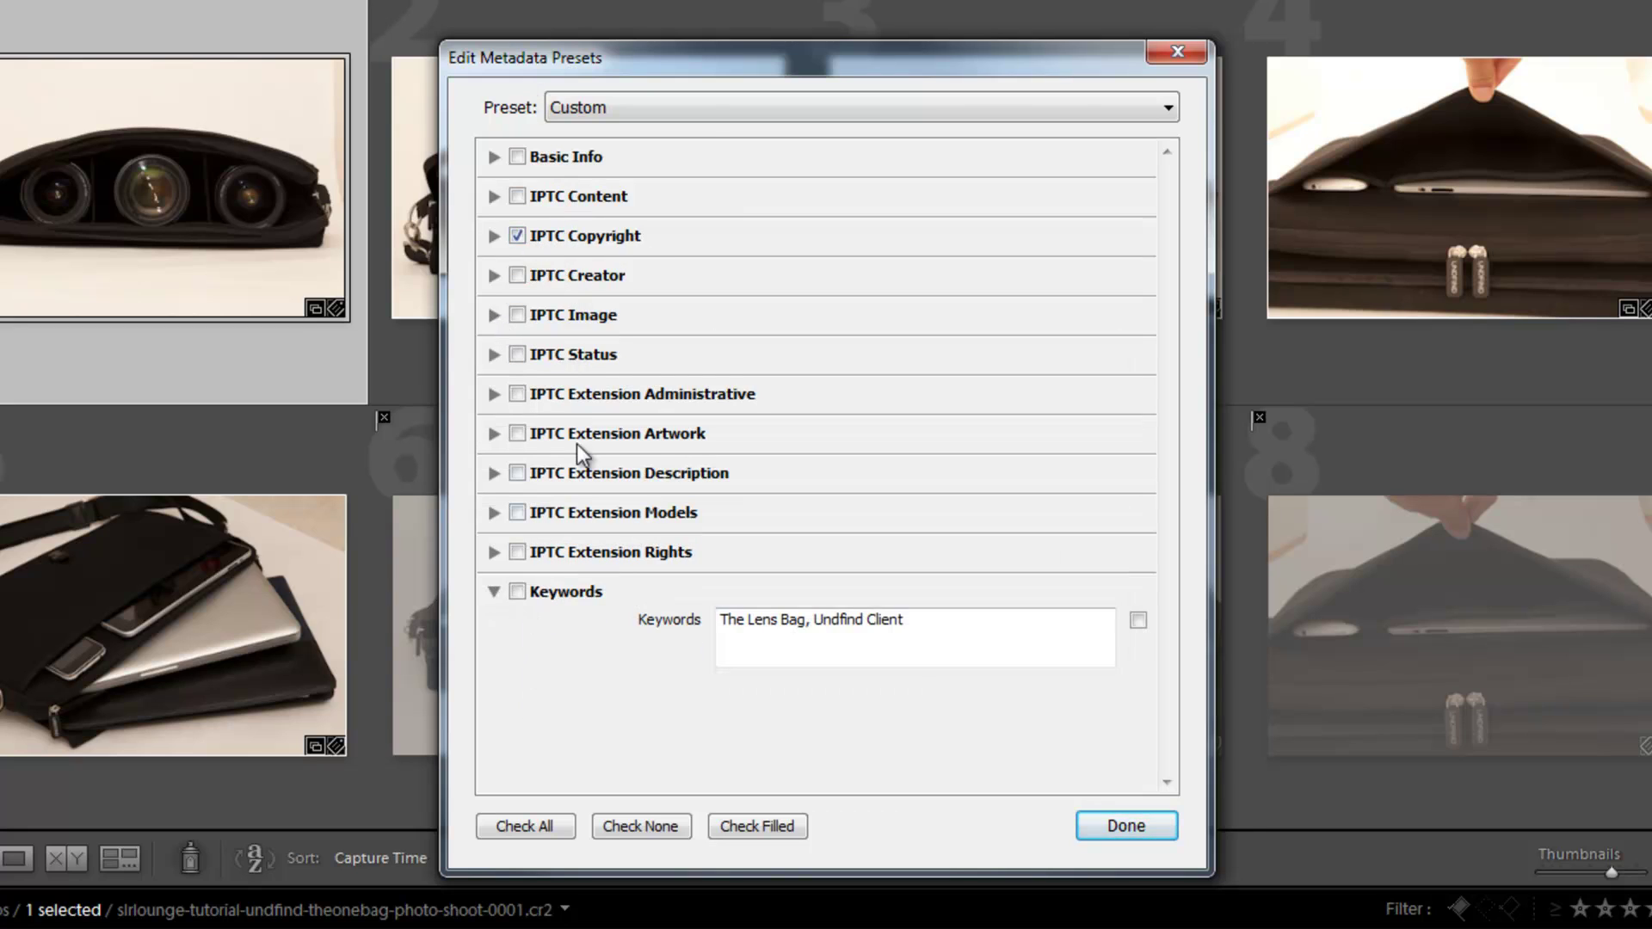
Save current settings as a new preset and correct its name 'LJP Copyright Preset Tutorial'.
left_click(705, 114)
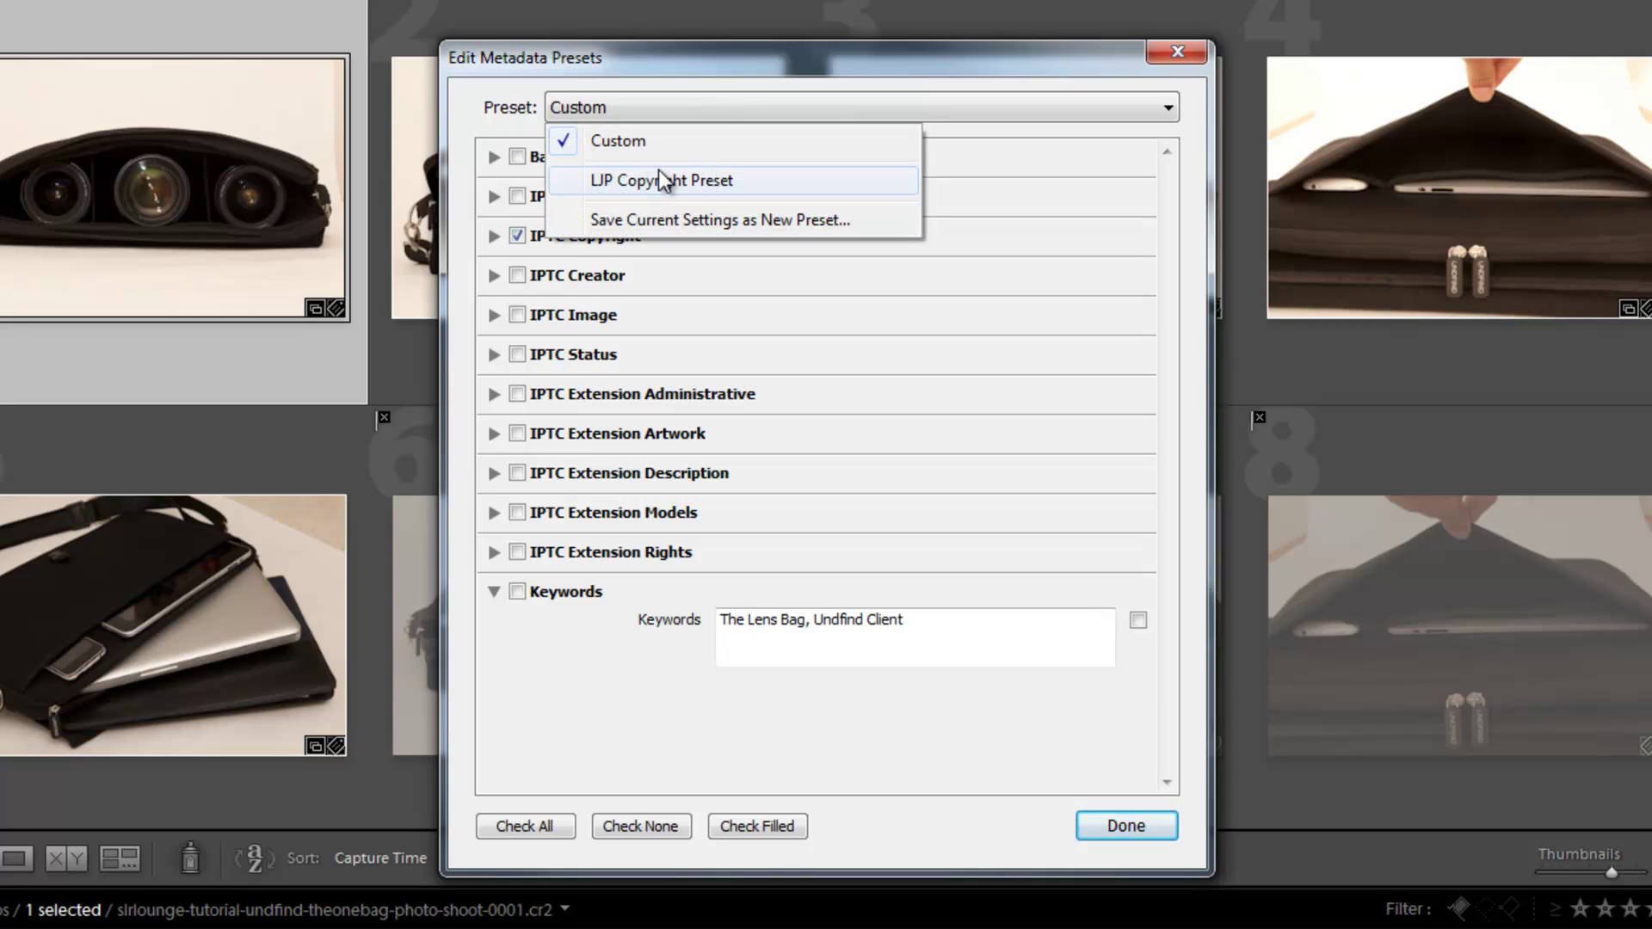
left_click(672, 217)
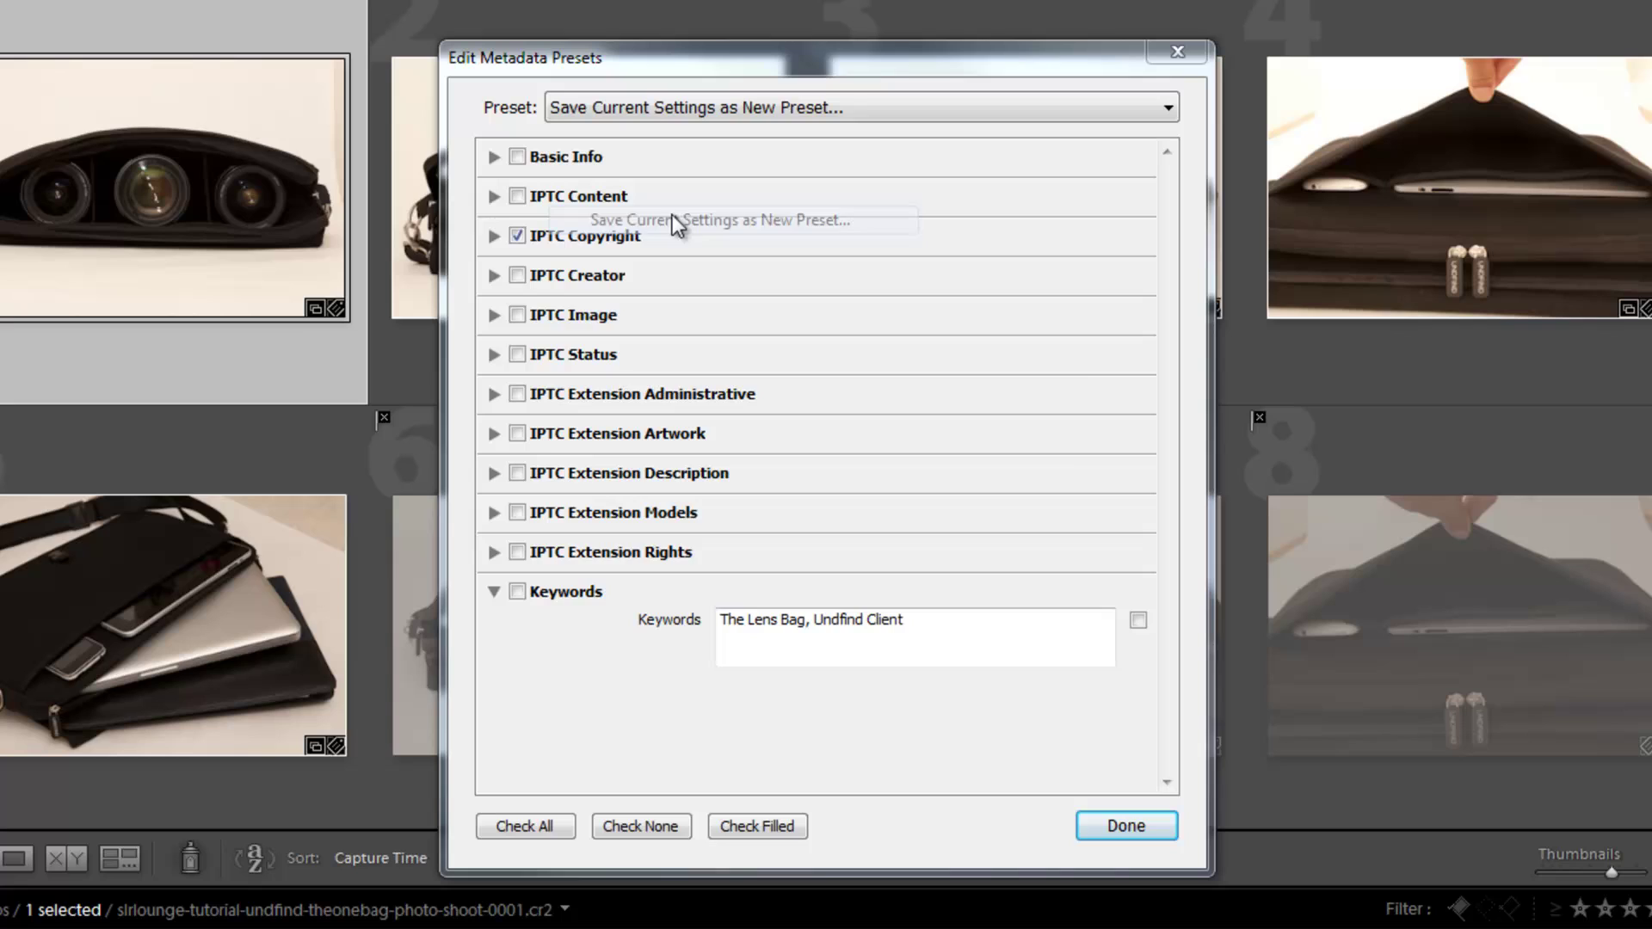
type("L")
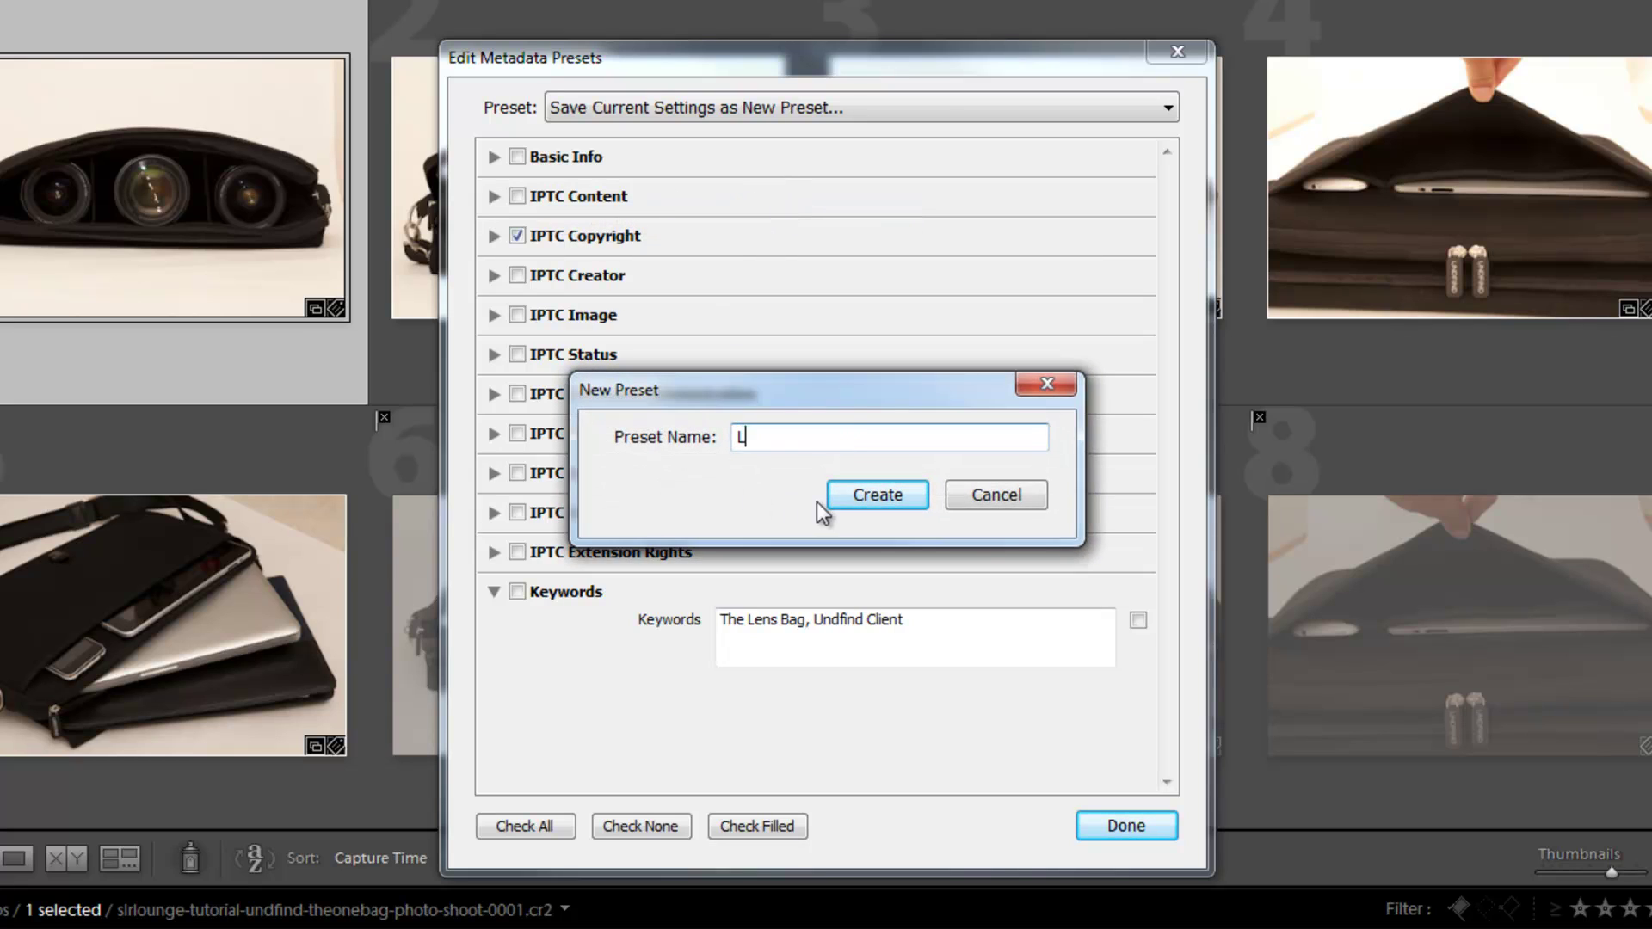
type("JP Copy Right")
key("BackSpace")
key("BackSpace")
key("BackSpace")
key("BackSpace")
key("BackSpace")
key("BackSpace")
type("right ")
type("Preset Tut")
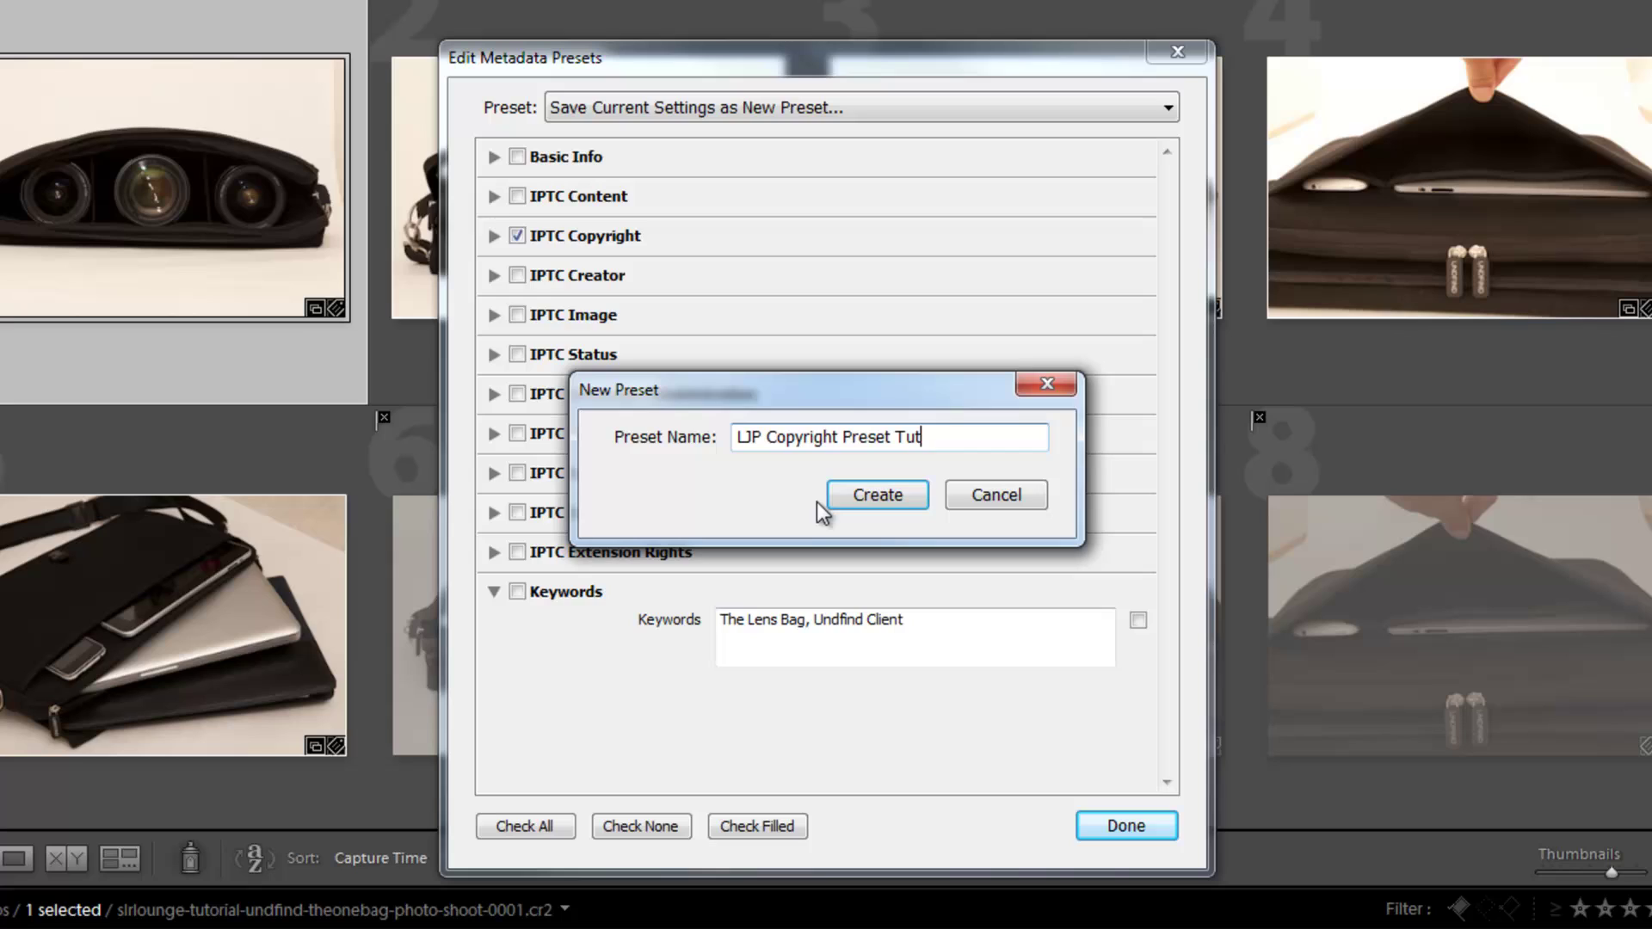
type("orial")
double_click(904, 437)
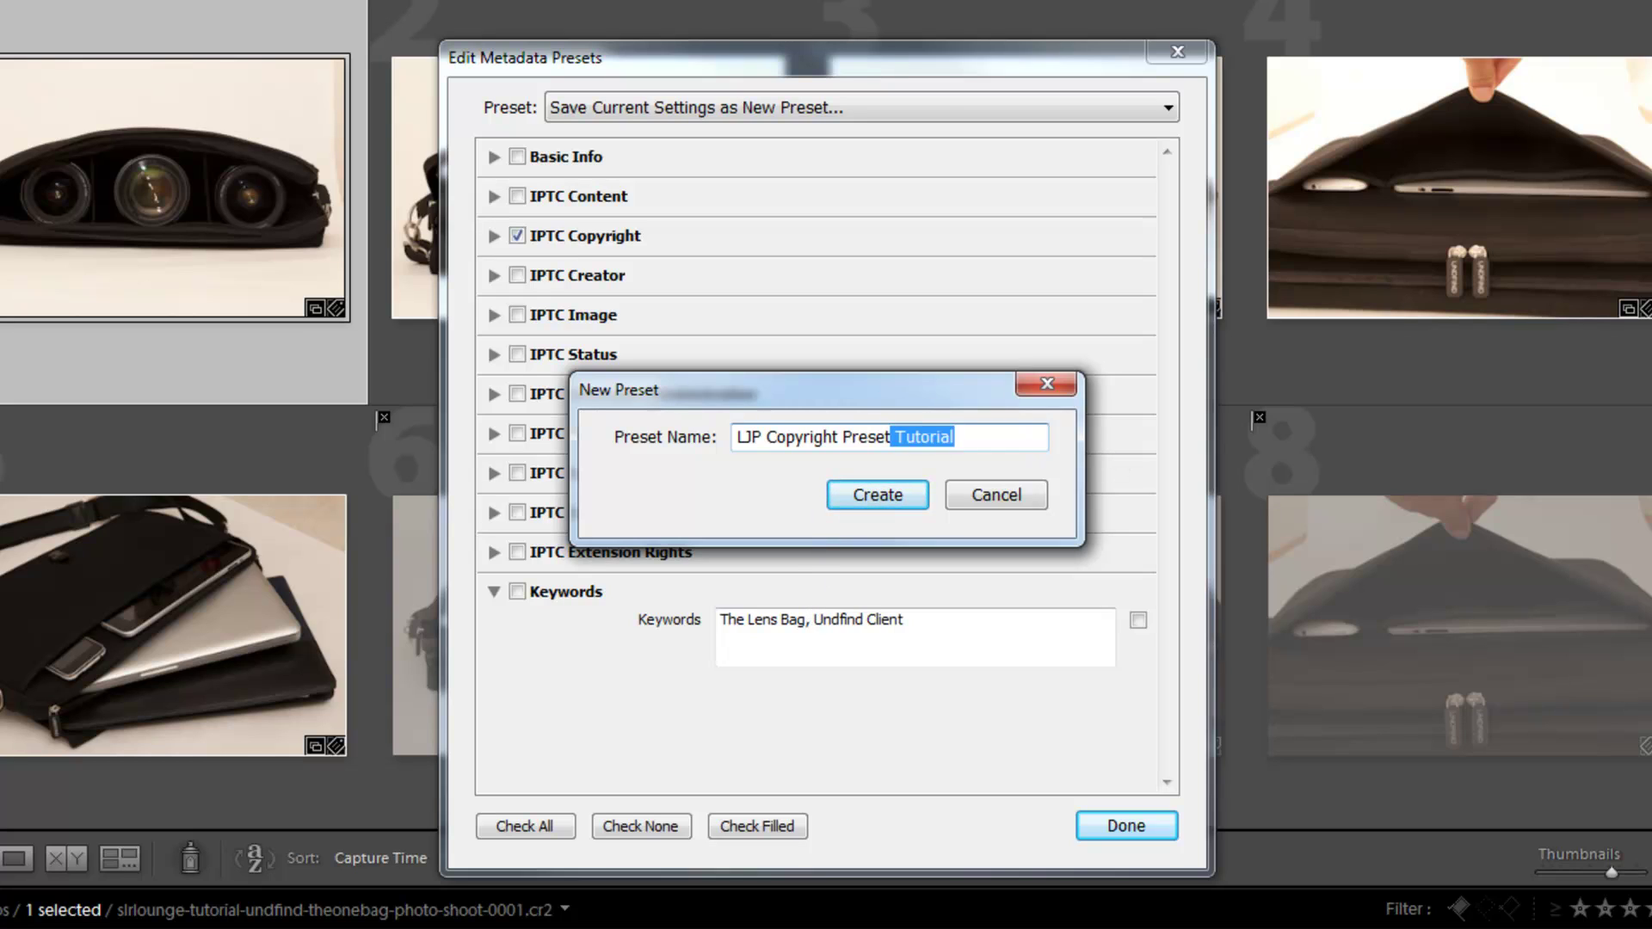
key("BackSpace")
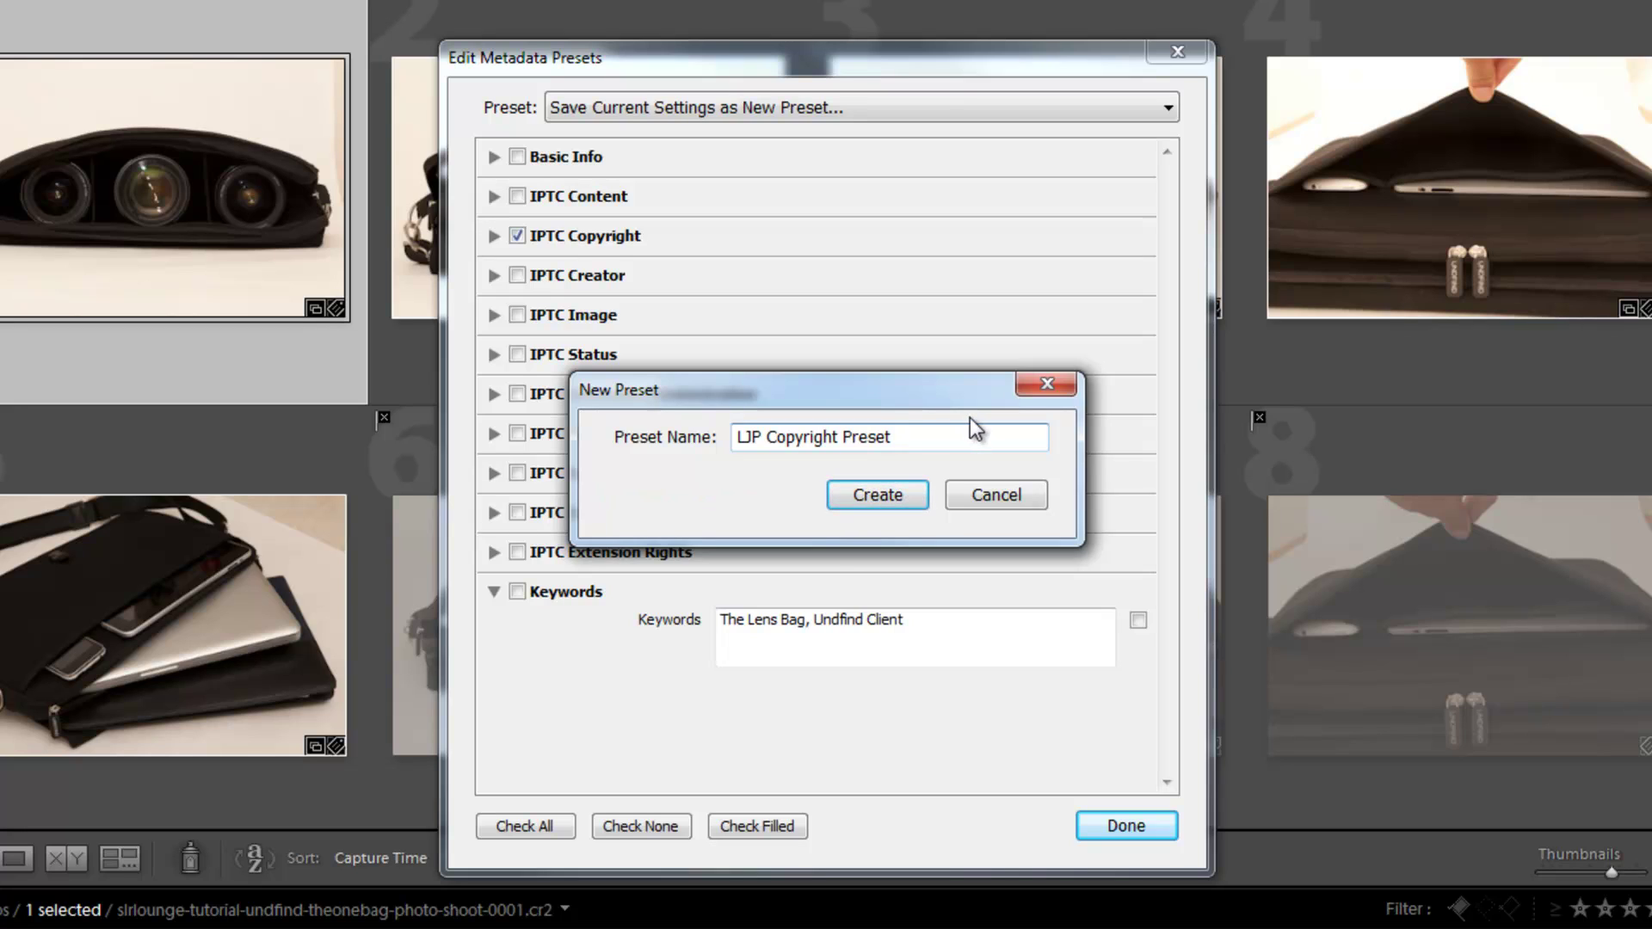
type("T")
type("utorial")
Create the 'LJP Copyright Preset Tutorial' preset and check it in the preset list.
left_click(886, 494)
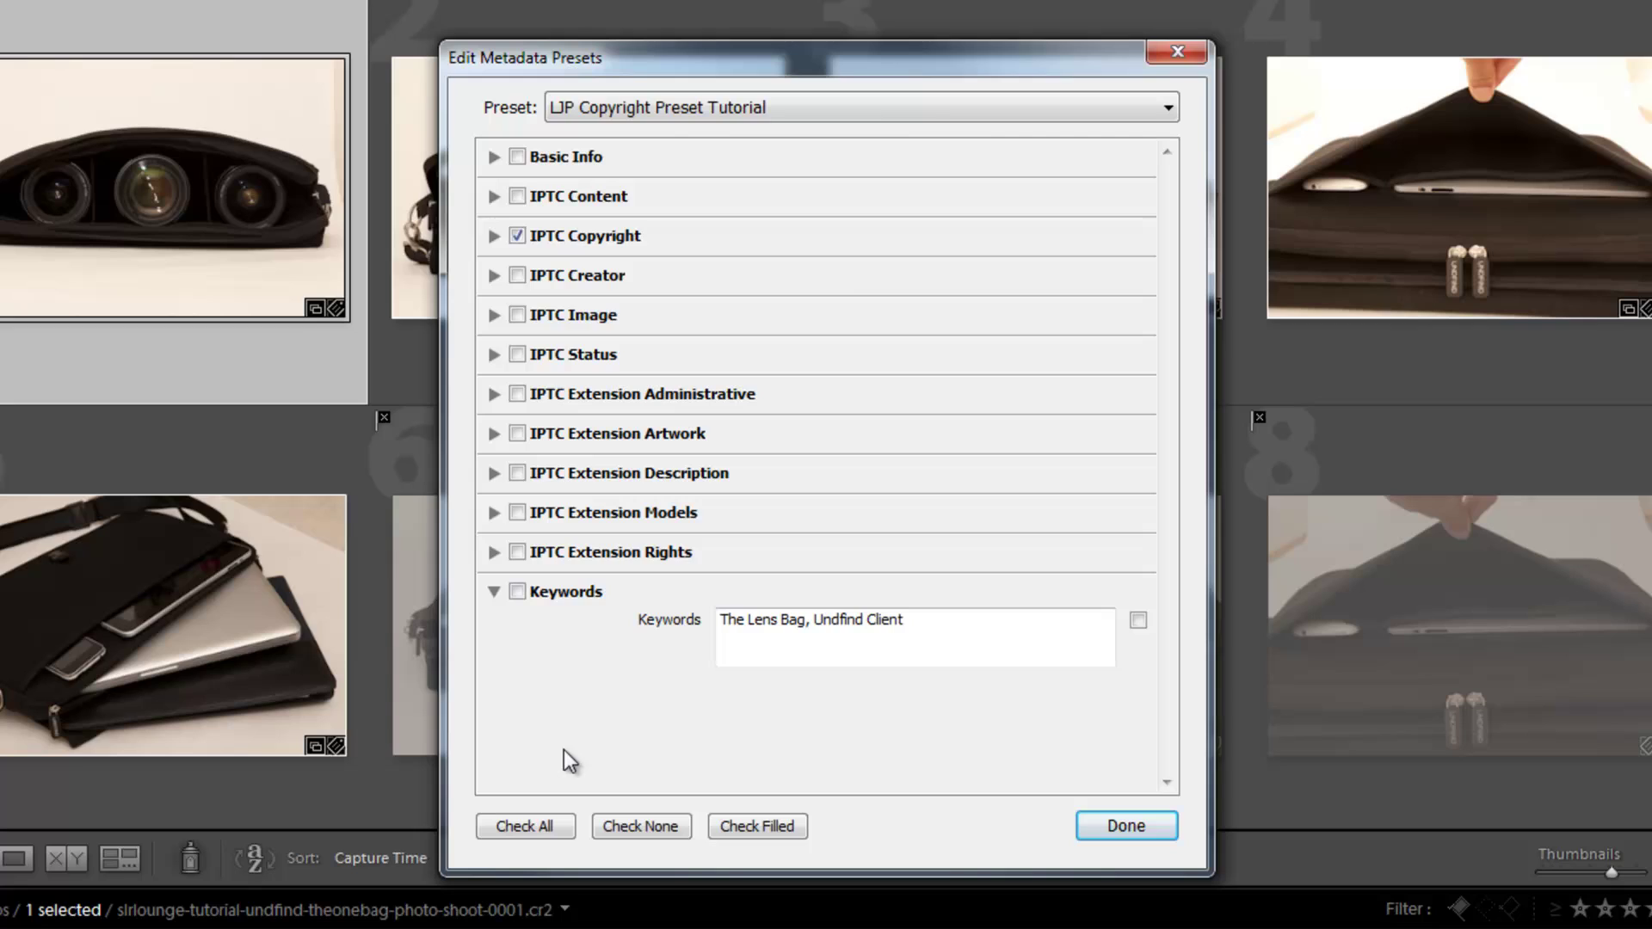
left_click(904, 109)
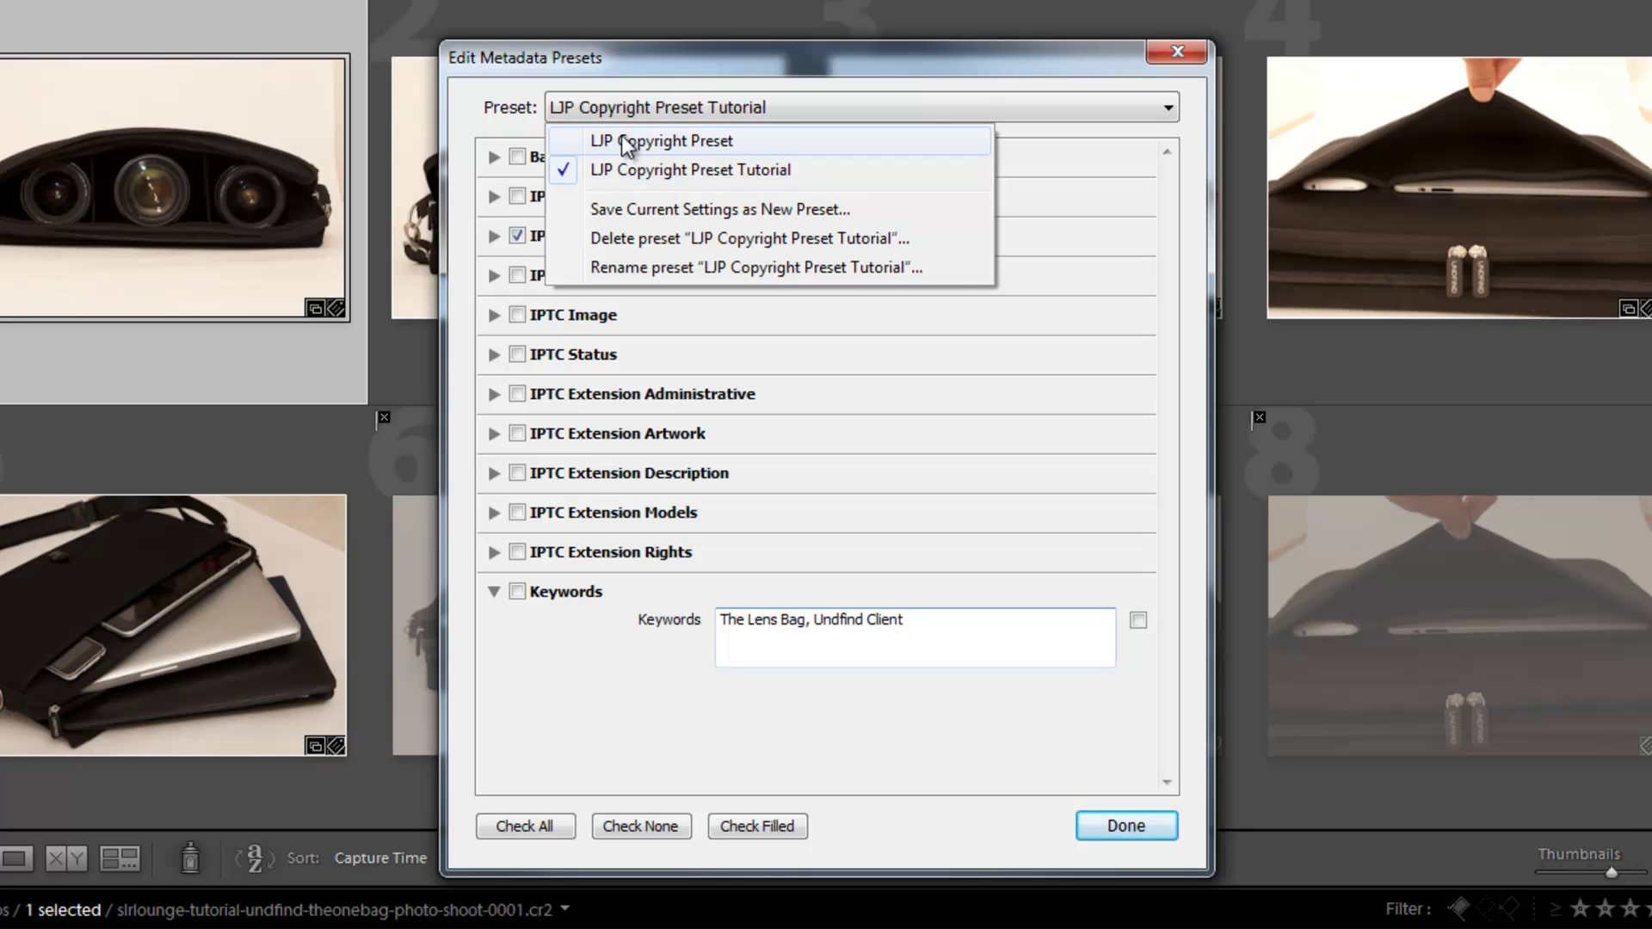
left_click(592, 131)
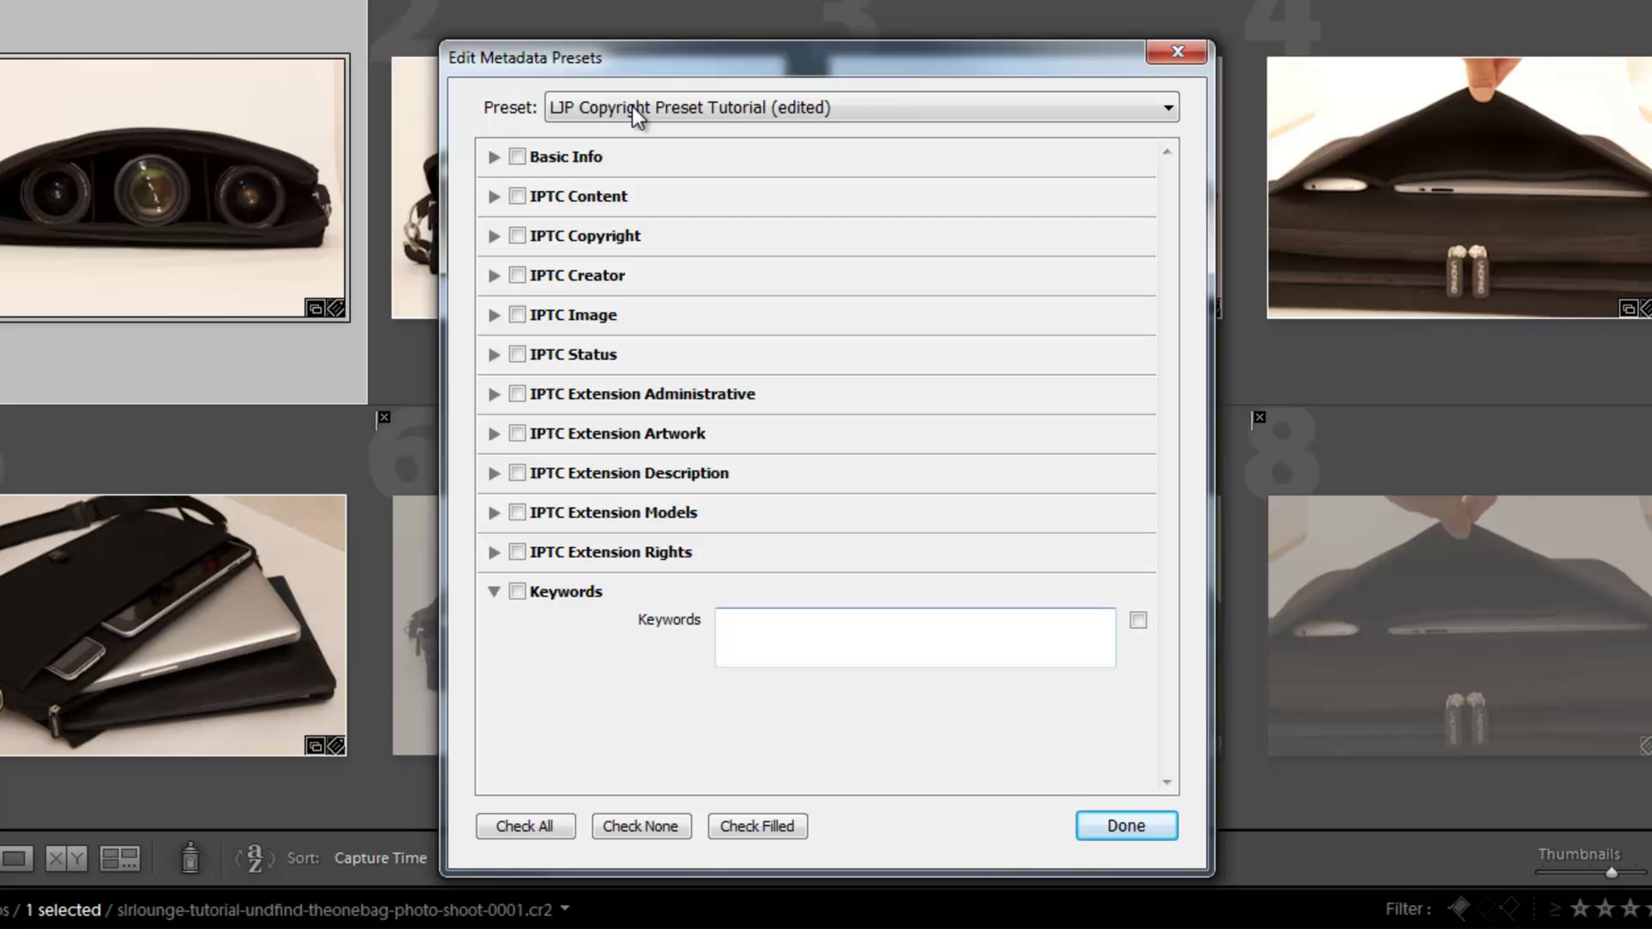
Browse the metadata preset list repeatedly, closing it without selecting a preset.
left_click(801, 103)
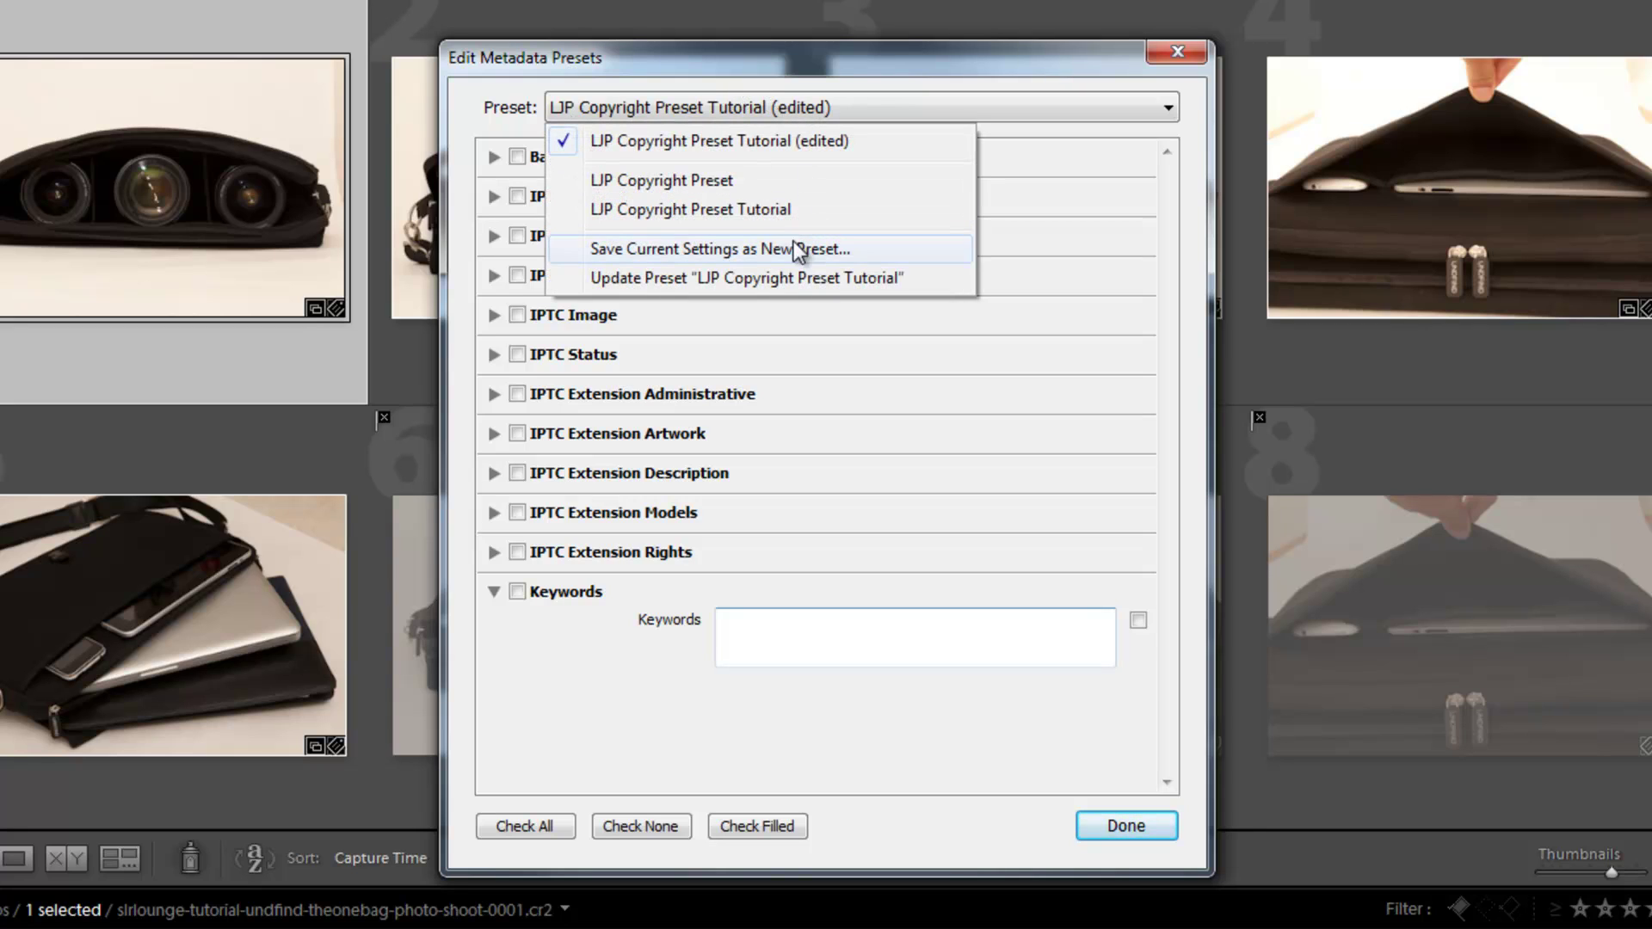
left_click(931, 104)
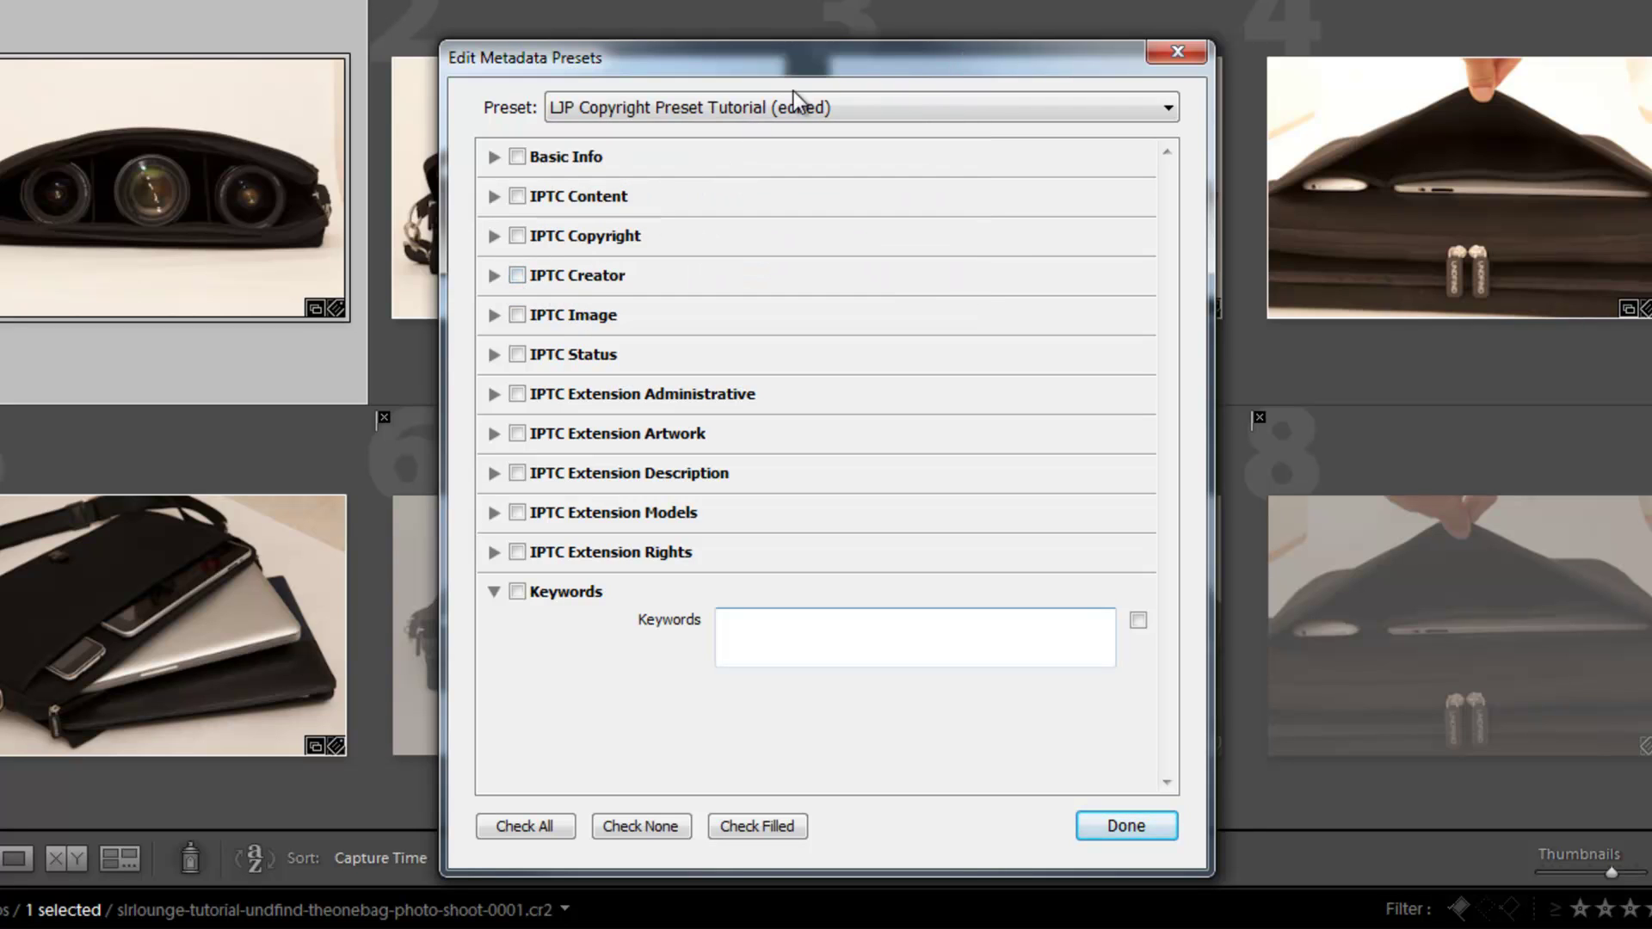
left_click(812, 103)
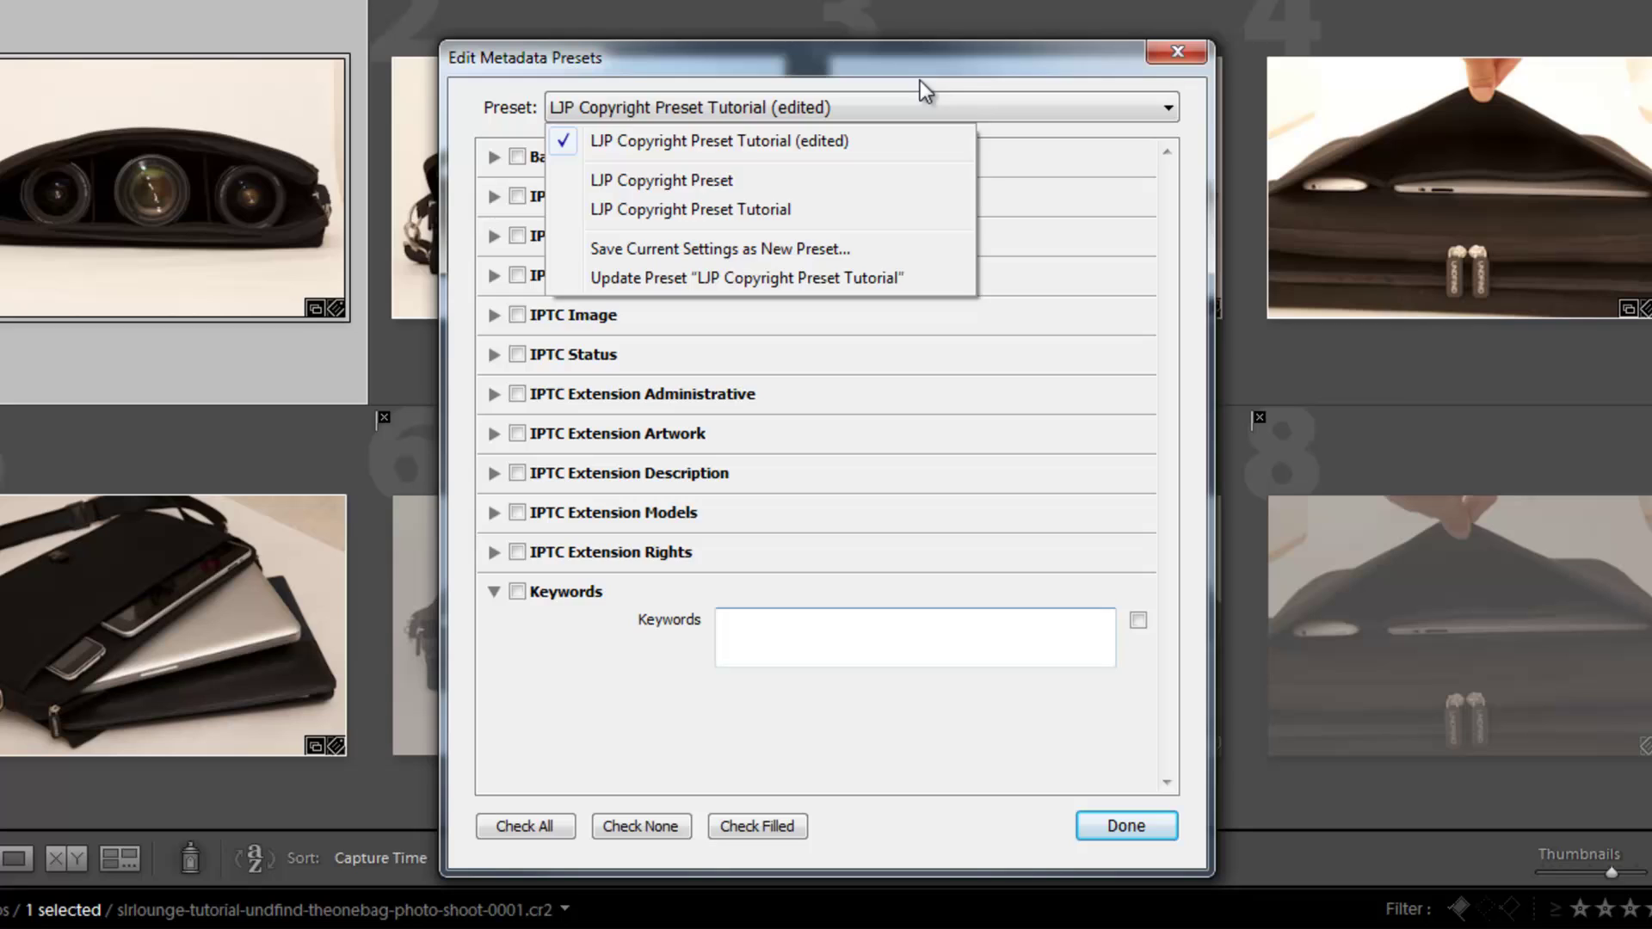
left_click(878, 106)
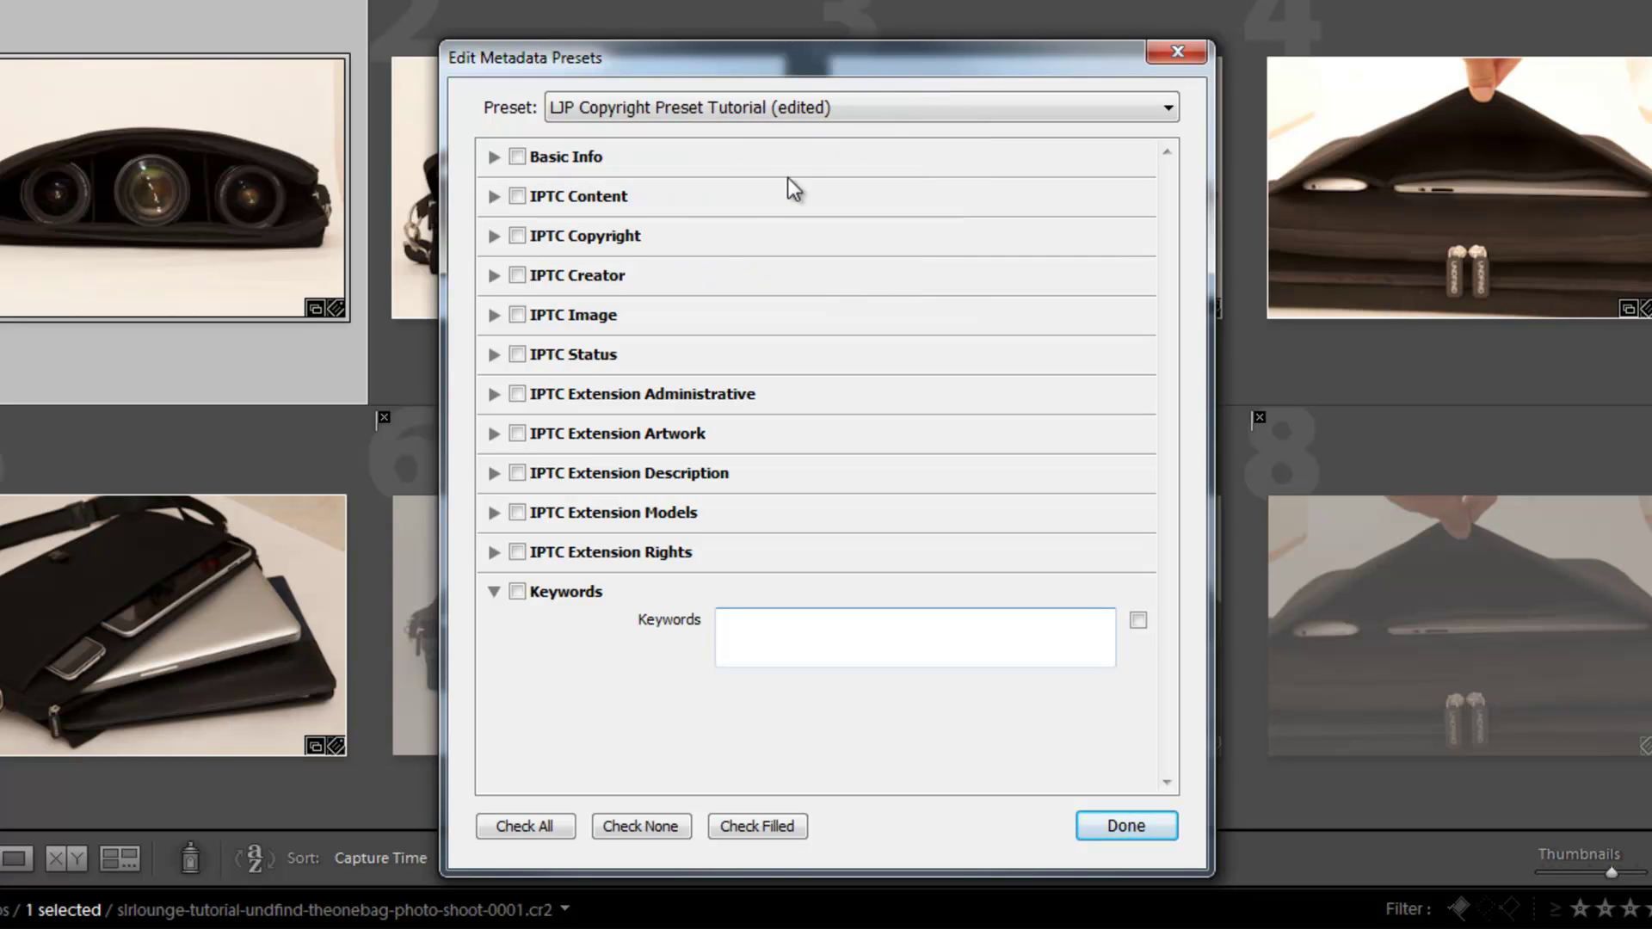
left_click(731, 104)
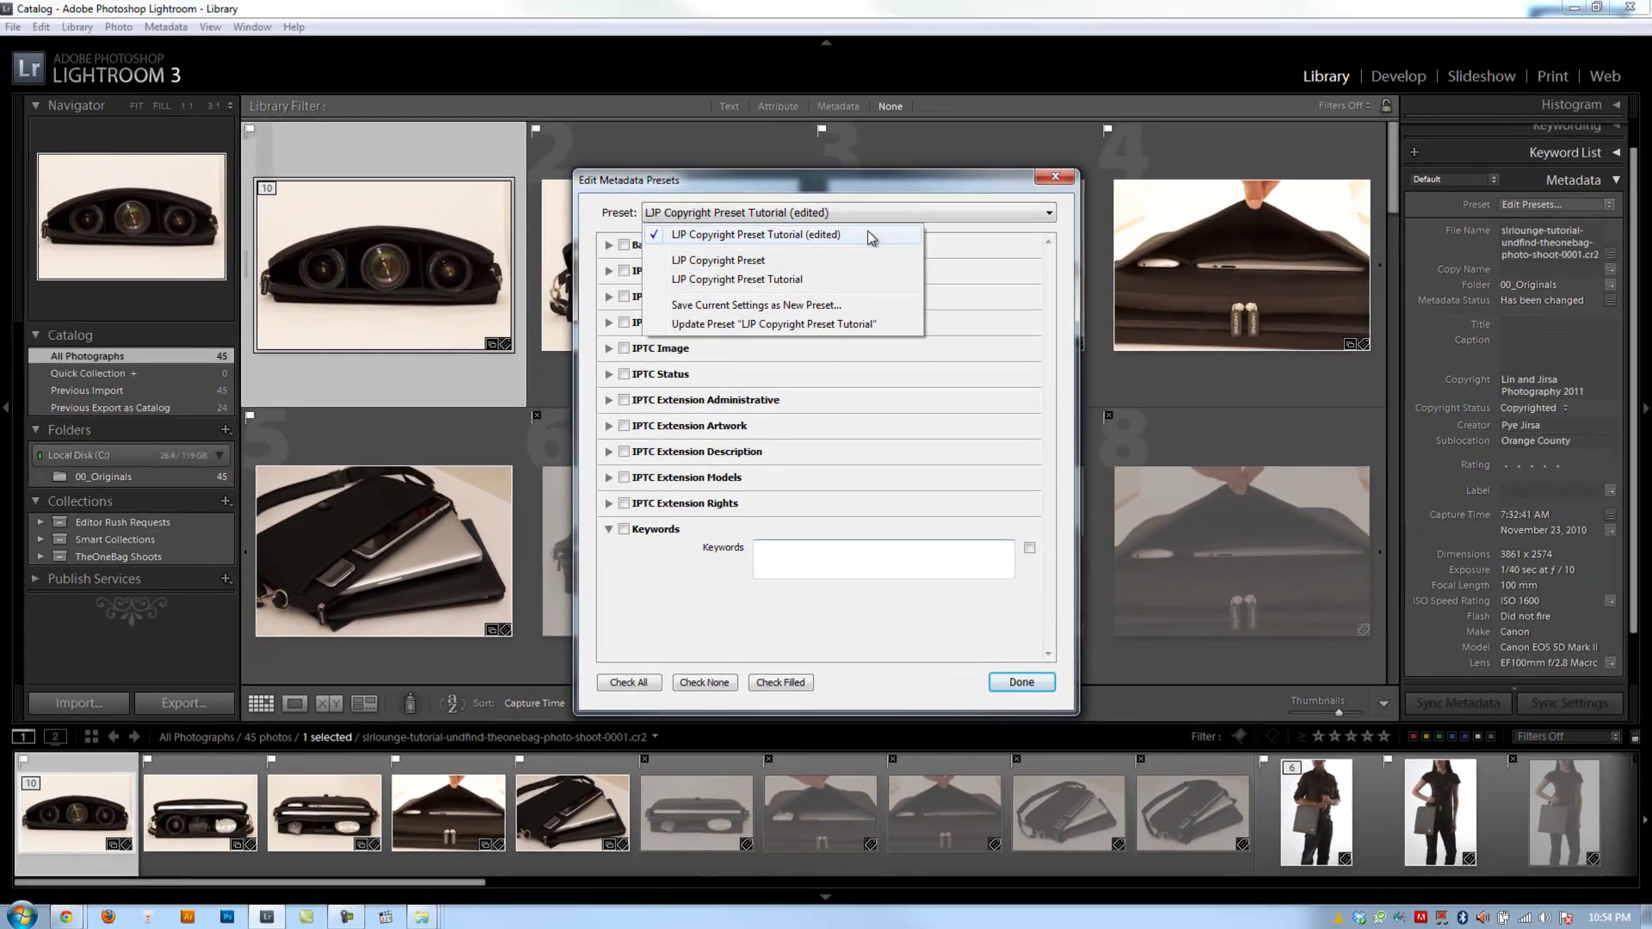
left_click(871, 237)
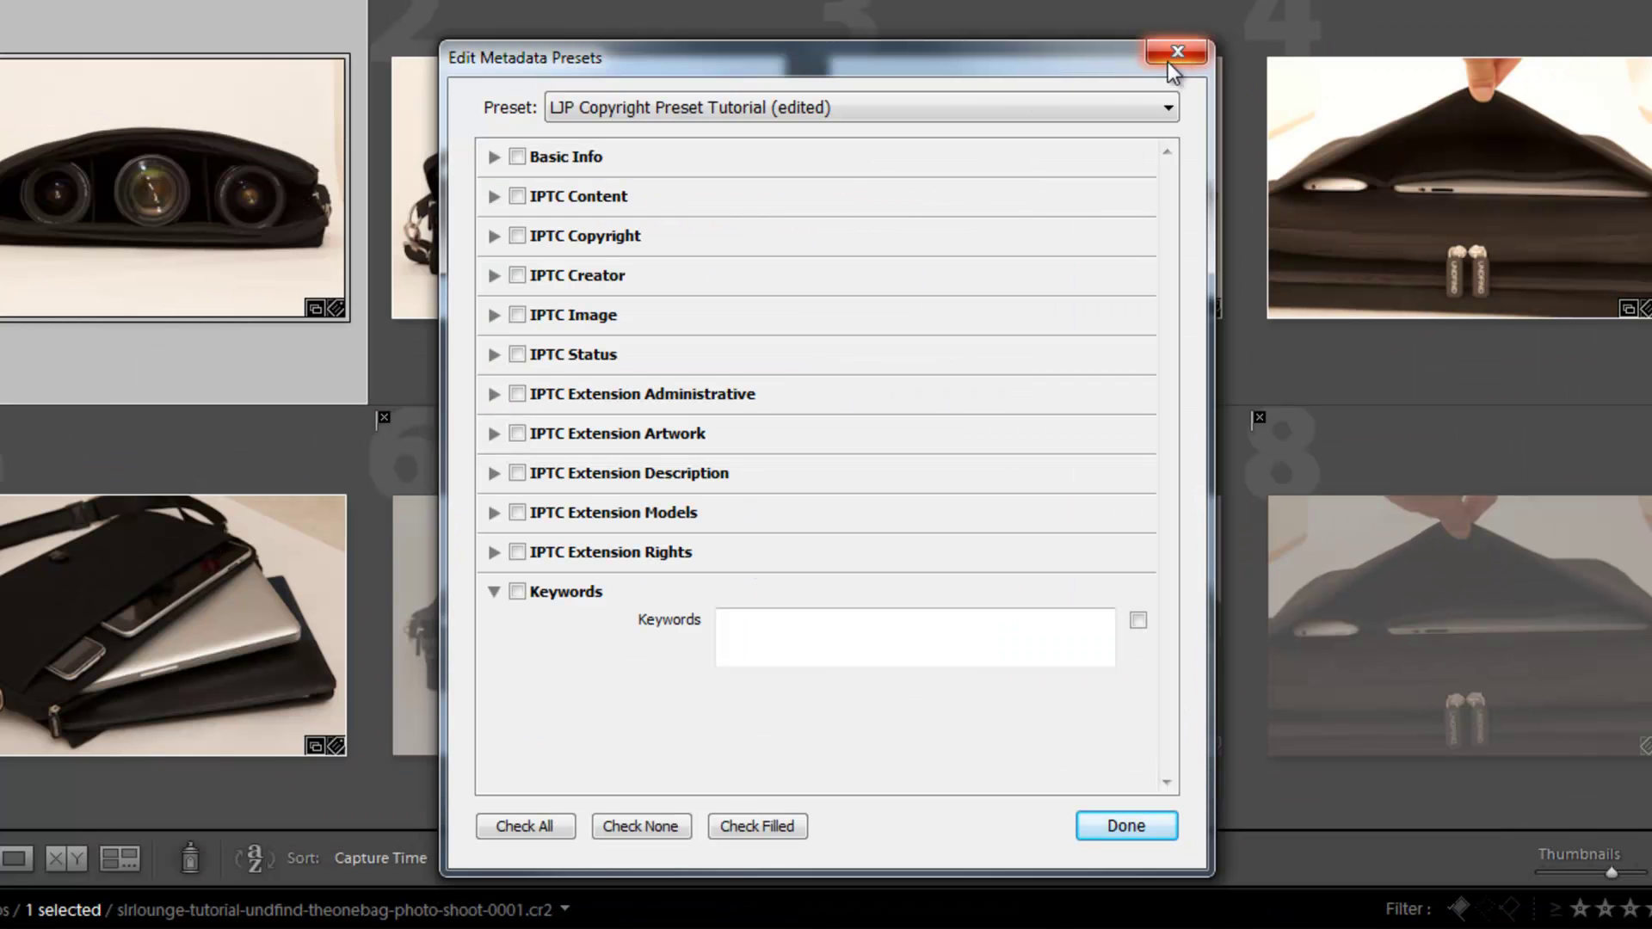